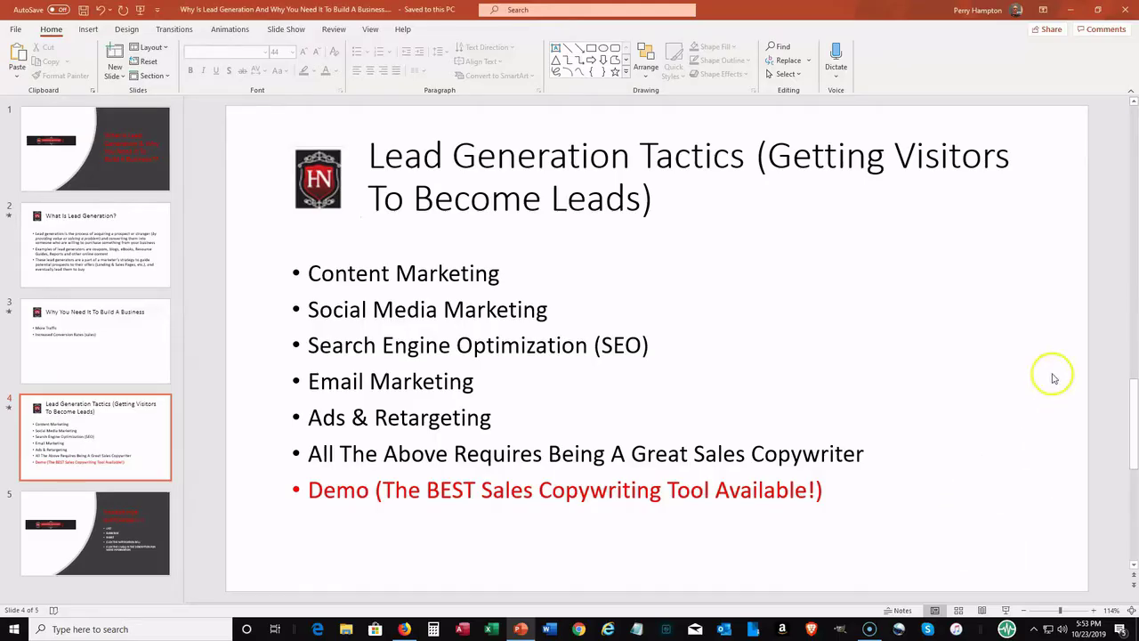
Minimize PowerPoint to show the dashboard with Quick Start, Blueprints, Training and Tips Show.
click(1071, 12)
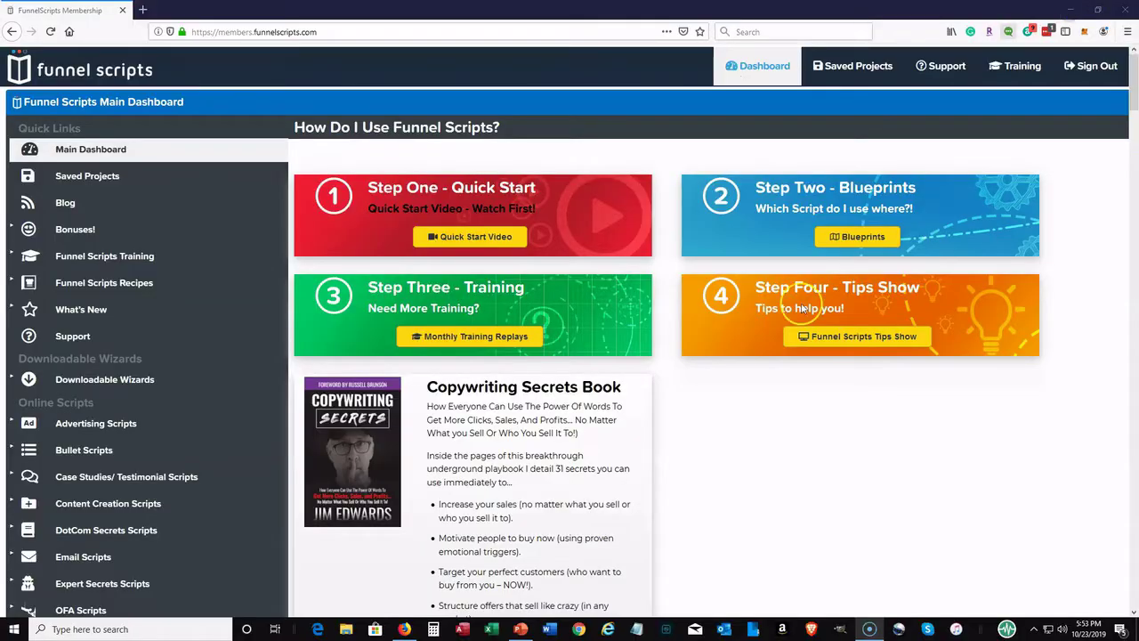
click(750, 539)
click(695, 415)
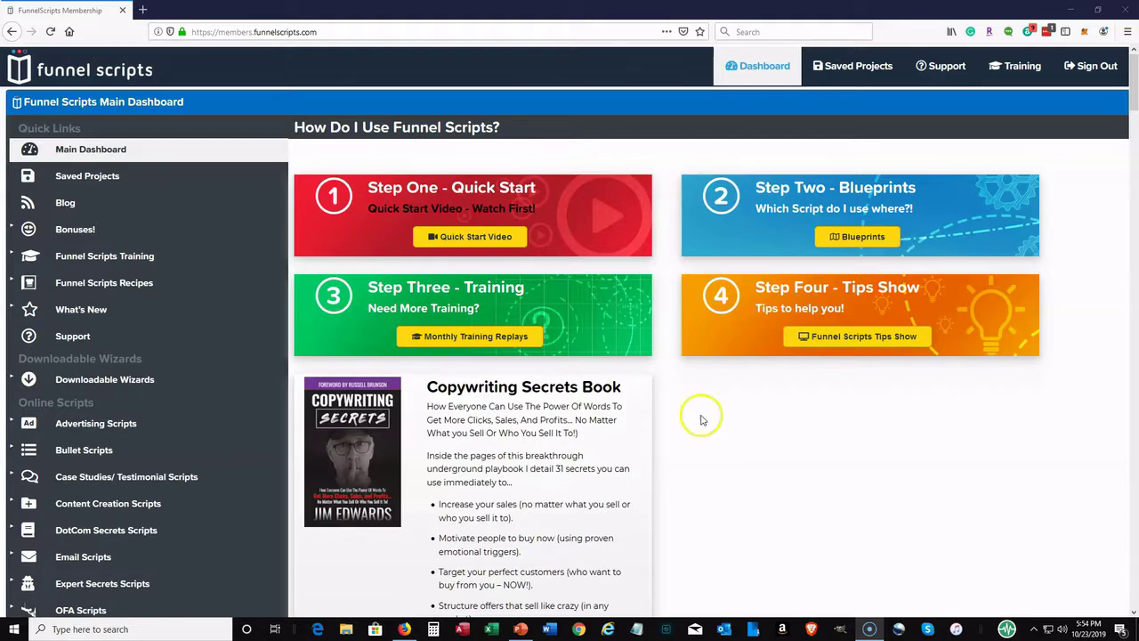
click(623, 248)
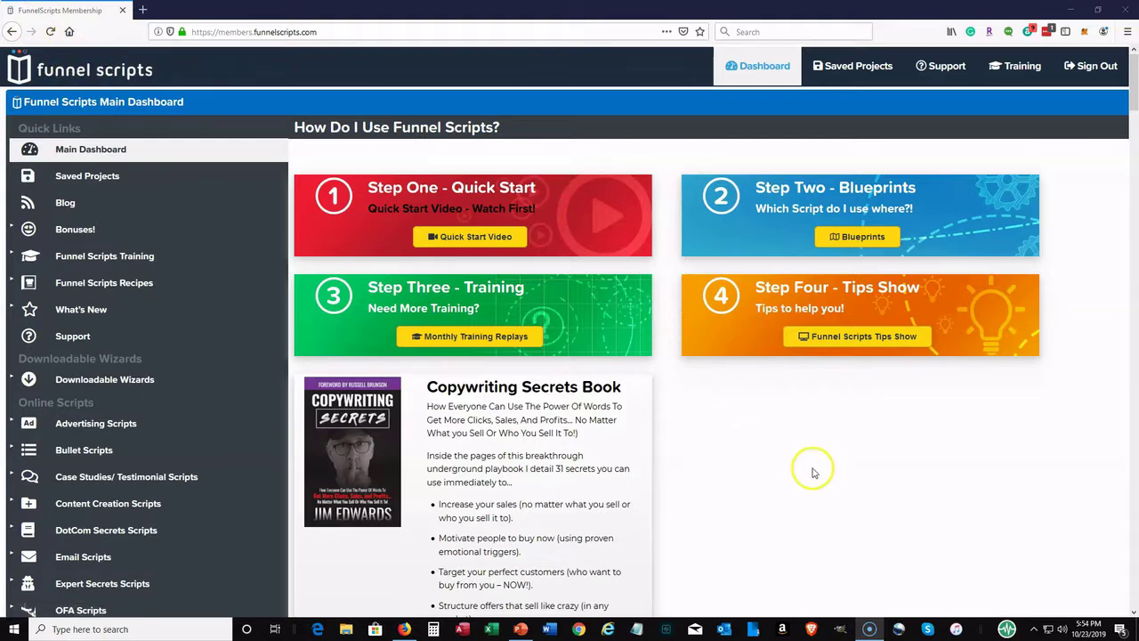
scroll(813, 480, down, 1)
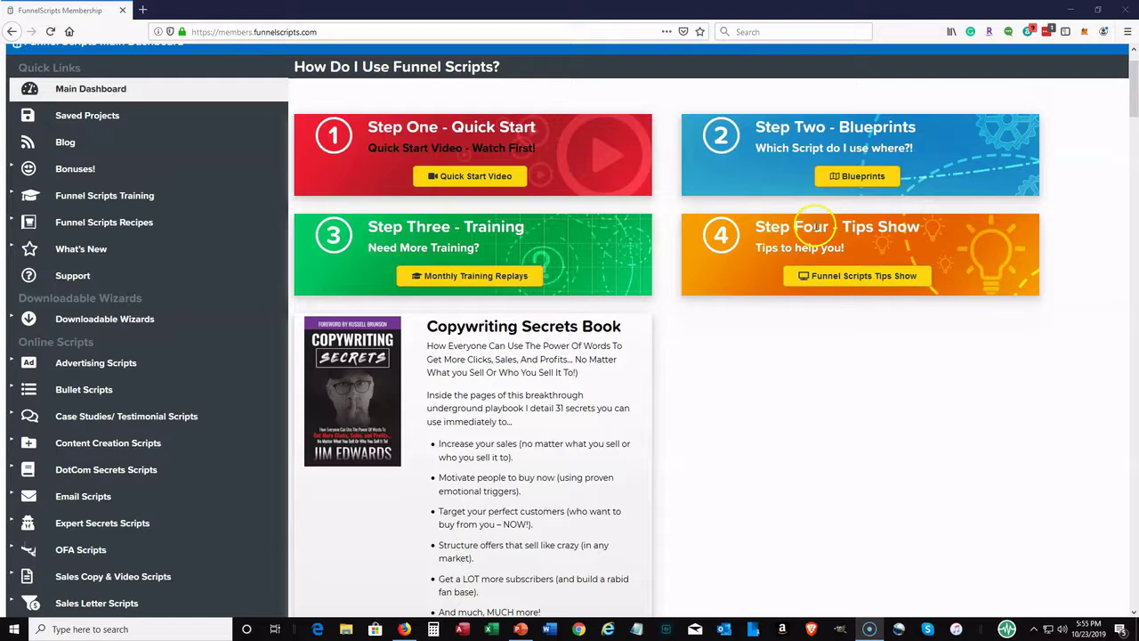
Expand the Titles, Headlines, Subject Lines section in the sidebar.
click(104, 196)
click(103, 196)
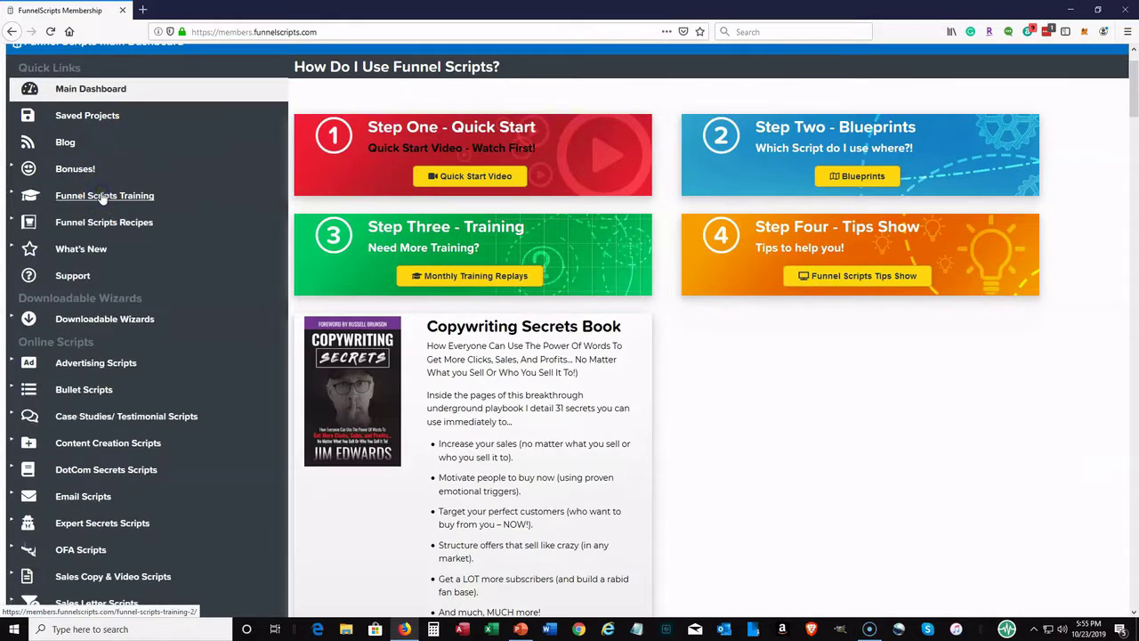
click(113, 222)
click(113, 224)
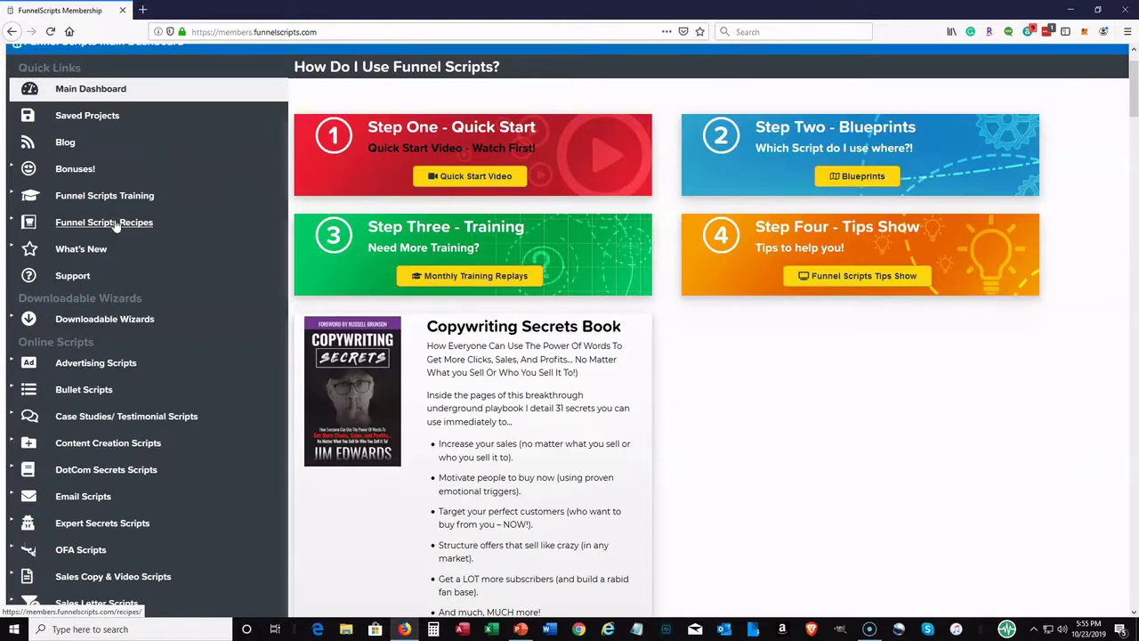
scroll(116, 225, down, 4)
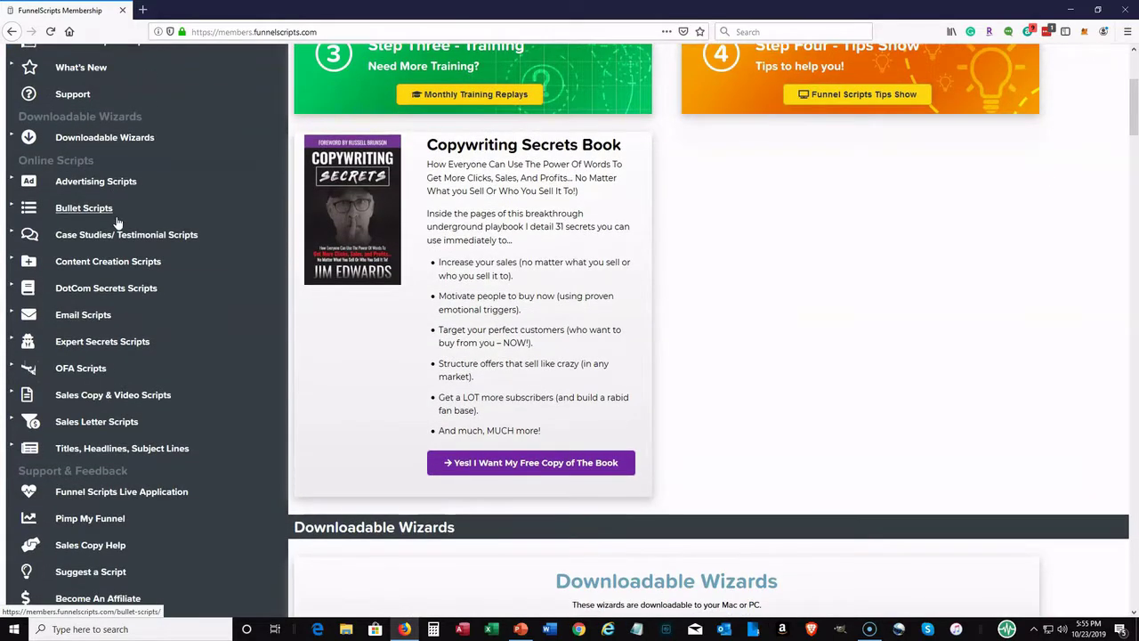
scroll(116, 221, down, 4)
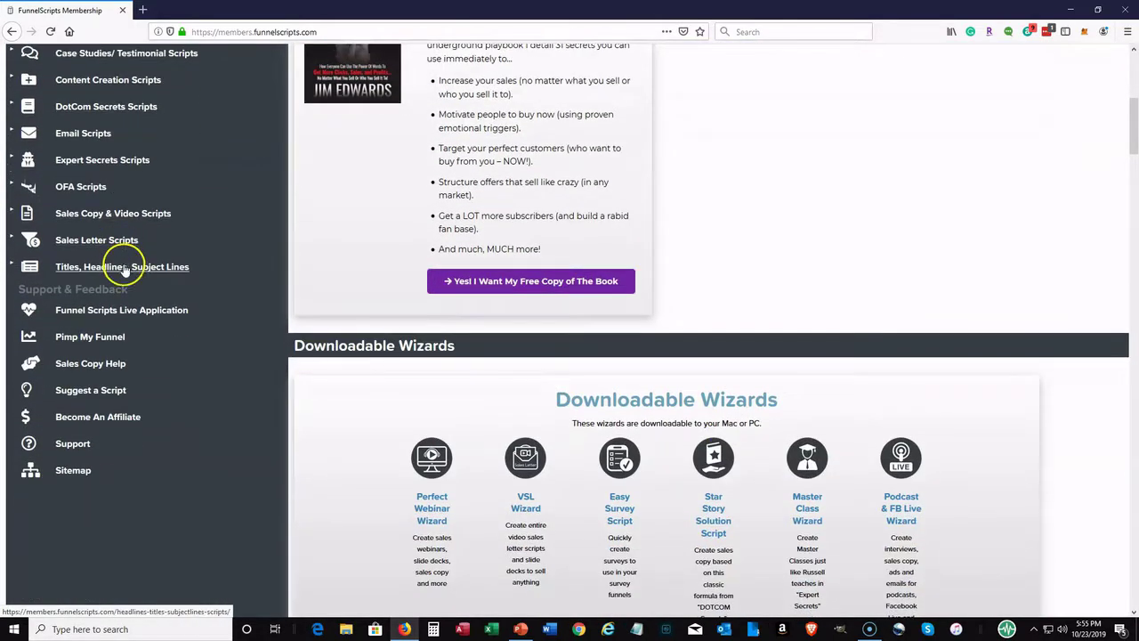
click(125, 269)
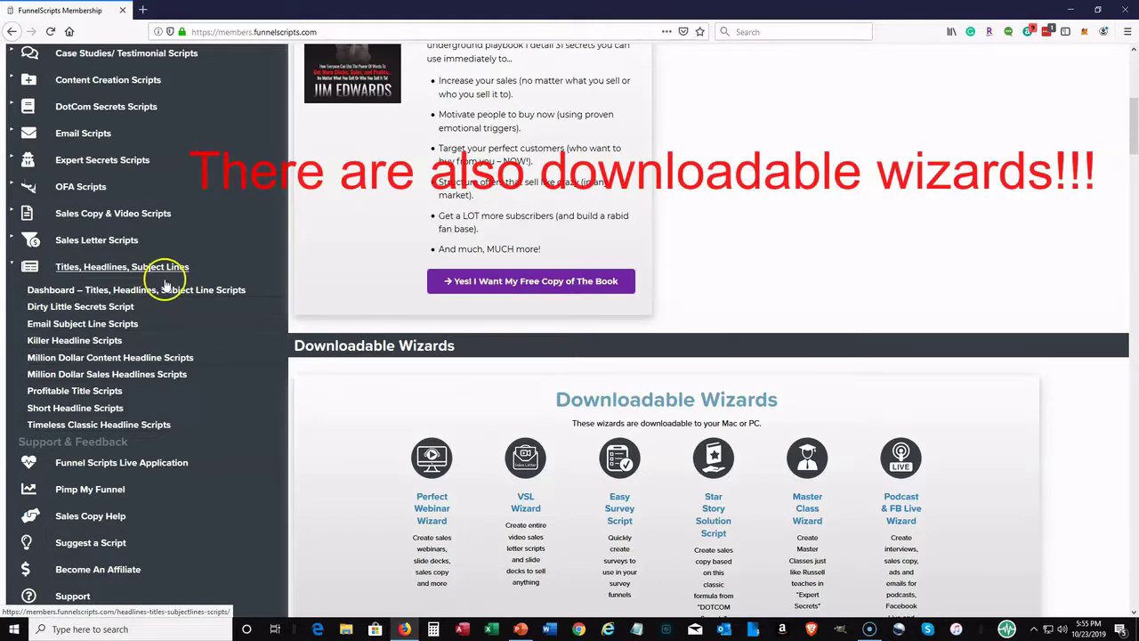
Open Email Subject Line Scripts, going Back after accidentally opening Support.
click(98, 324)
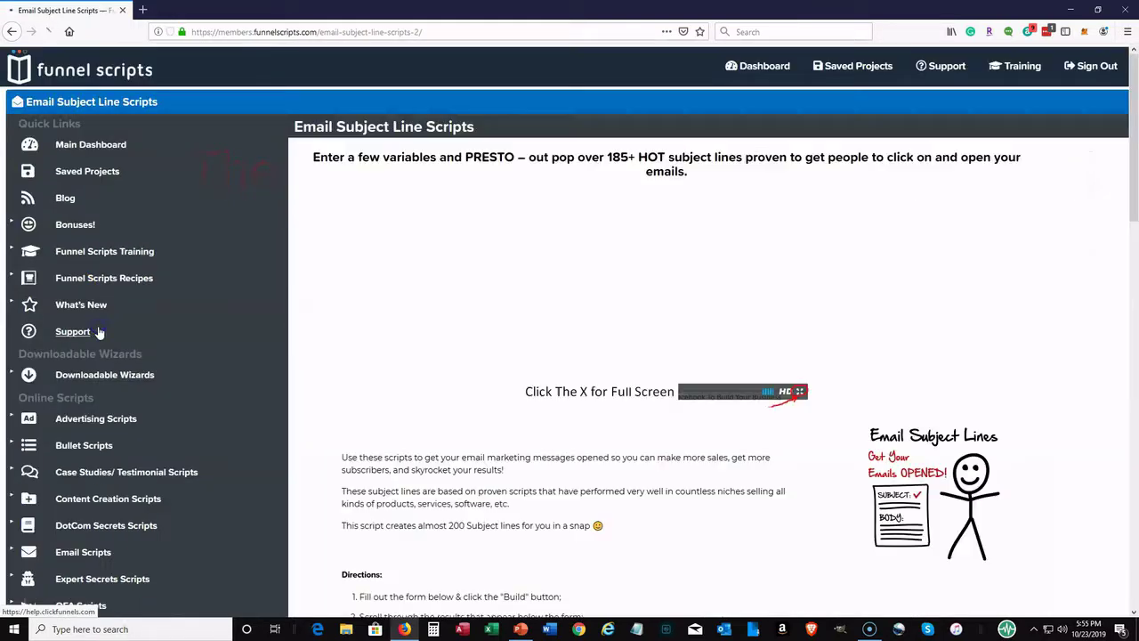
click(28, 331)
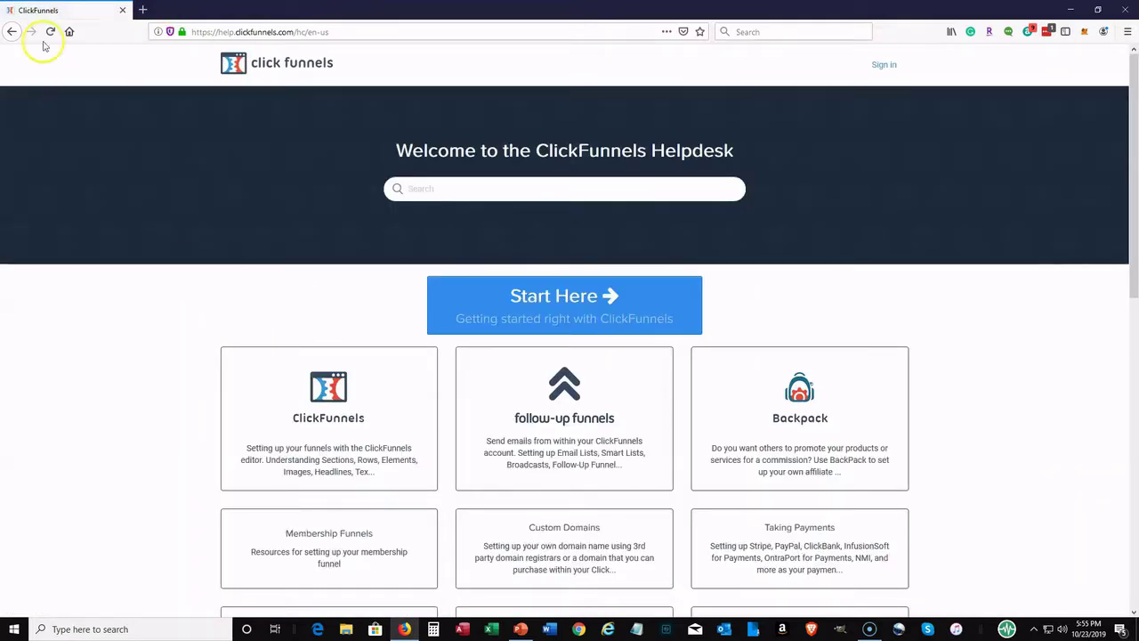
click(12, 31)
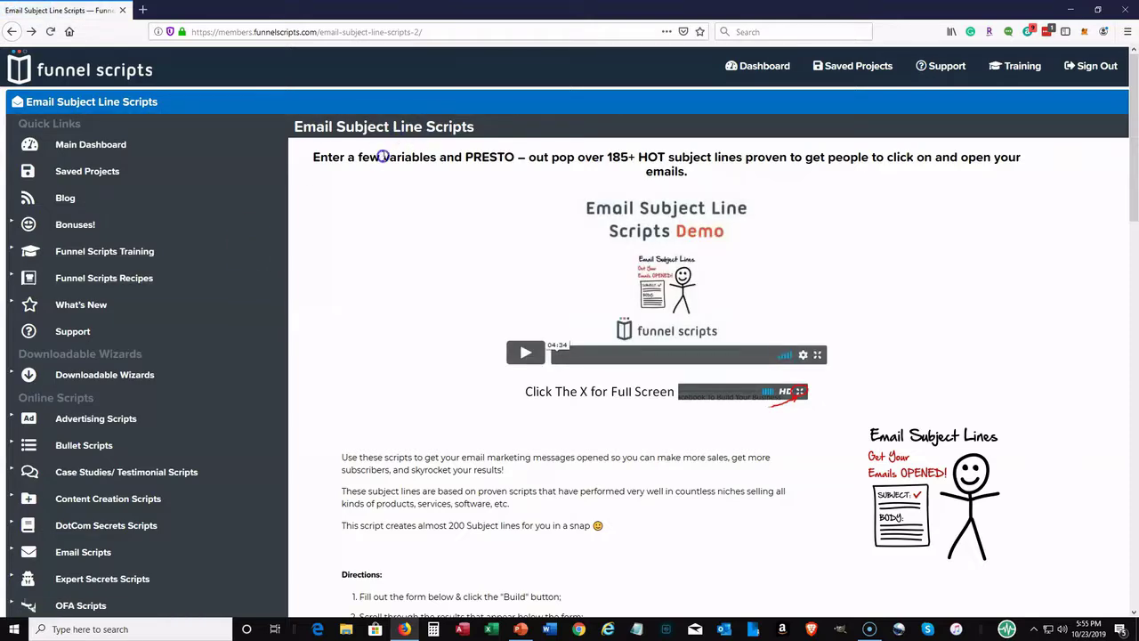
Load the Financial Planners example: financial planners, 'get more clients', 'Wall Street Journal'.
scroll(346, 220, down, 5)
scroll(346, 220, down, 2)
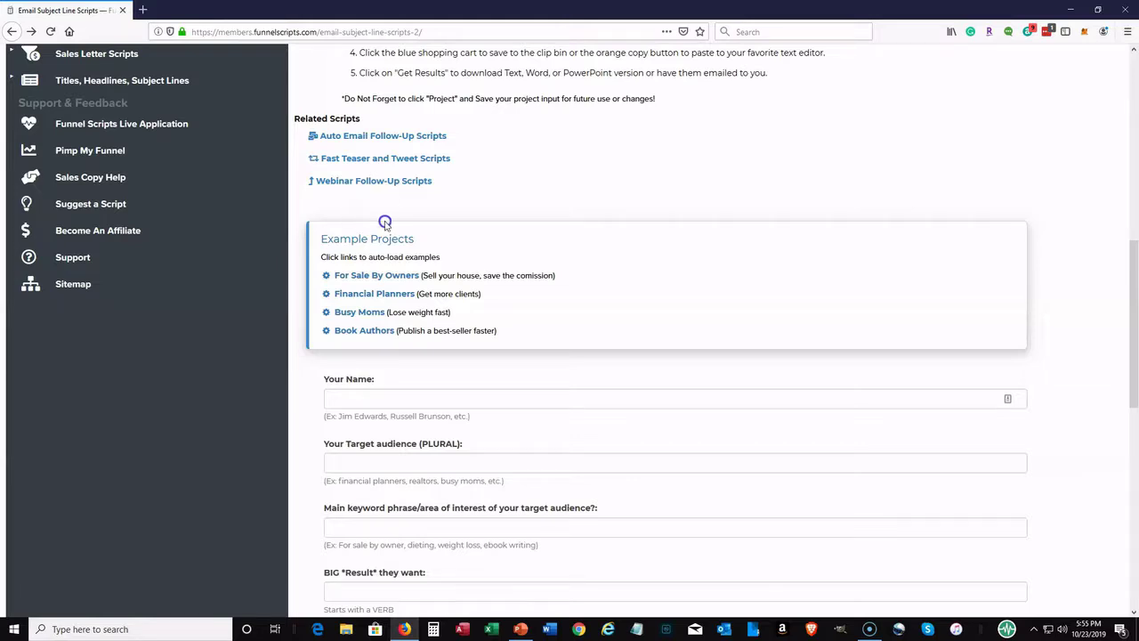
click(392, 300)
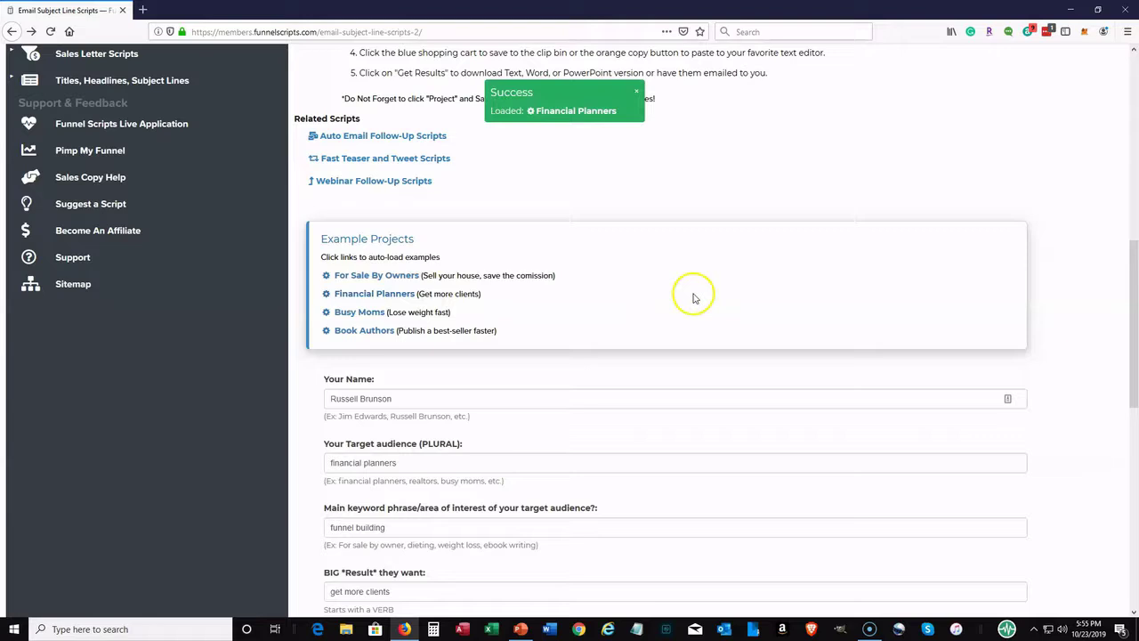
scroll(679, 315, down, 3)
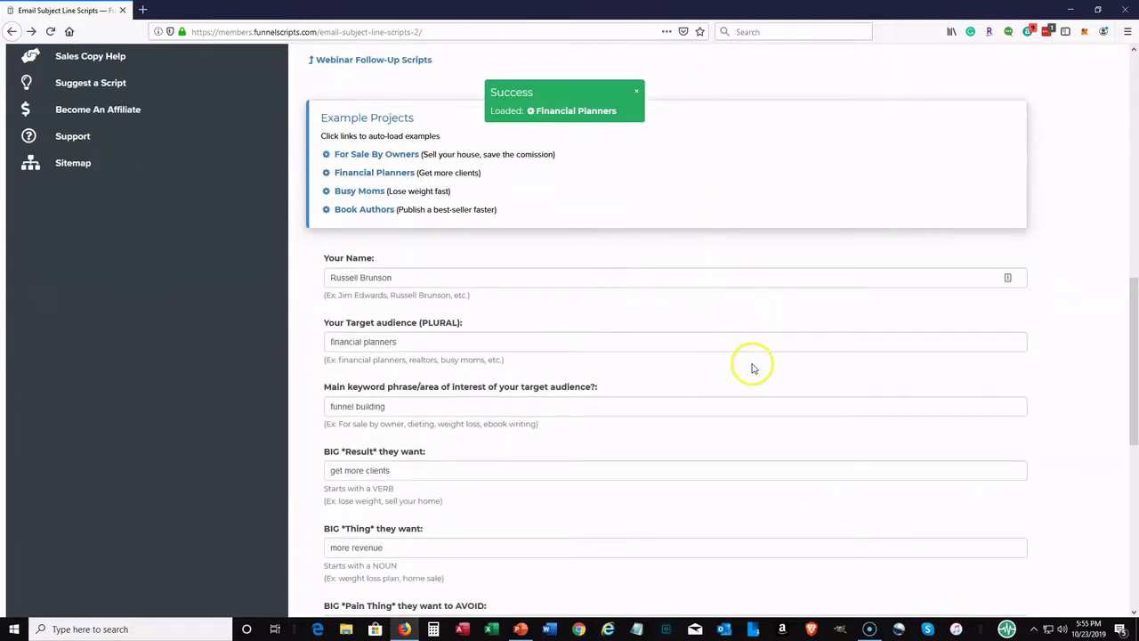
scroll(752, 364, down, 3)
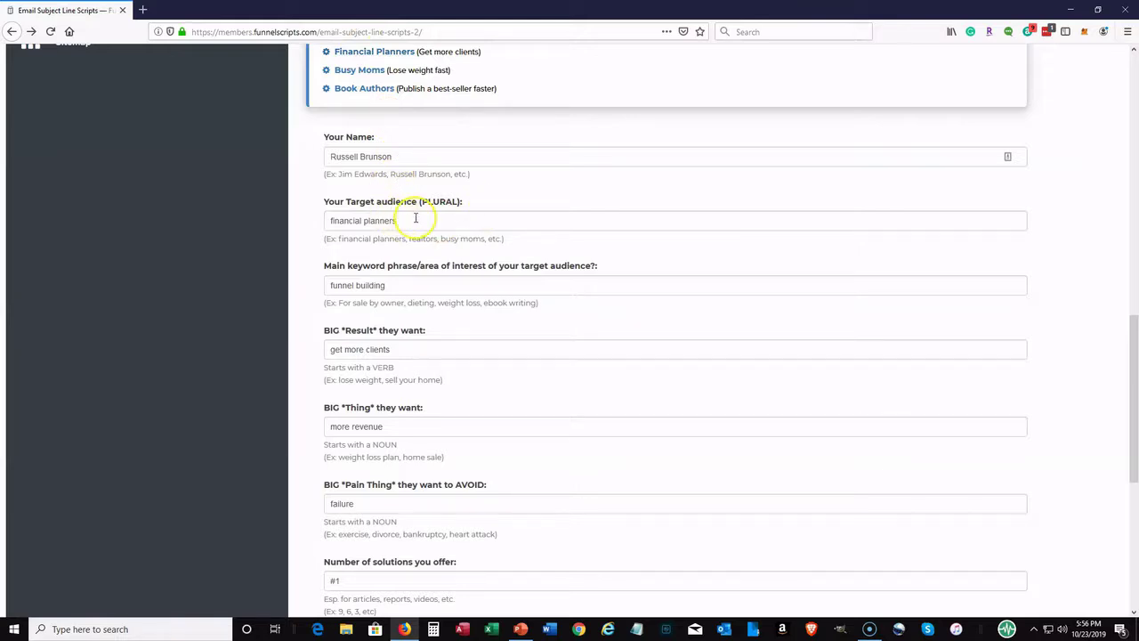
scroll(415, 217, down, 1)
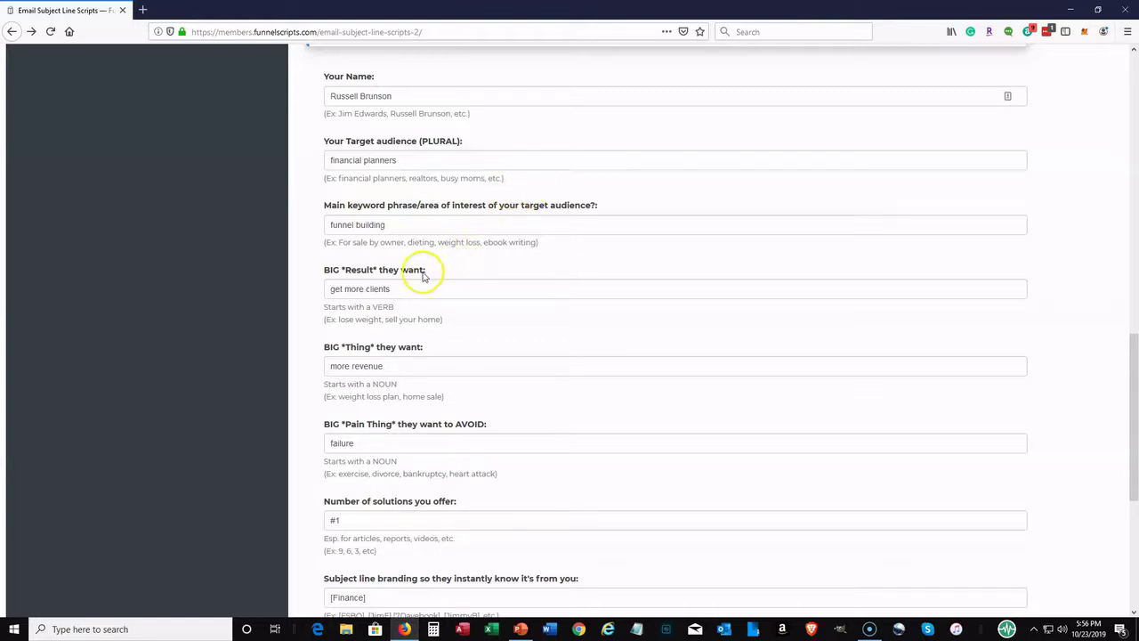
scroll(390, 276, down, 2)
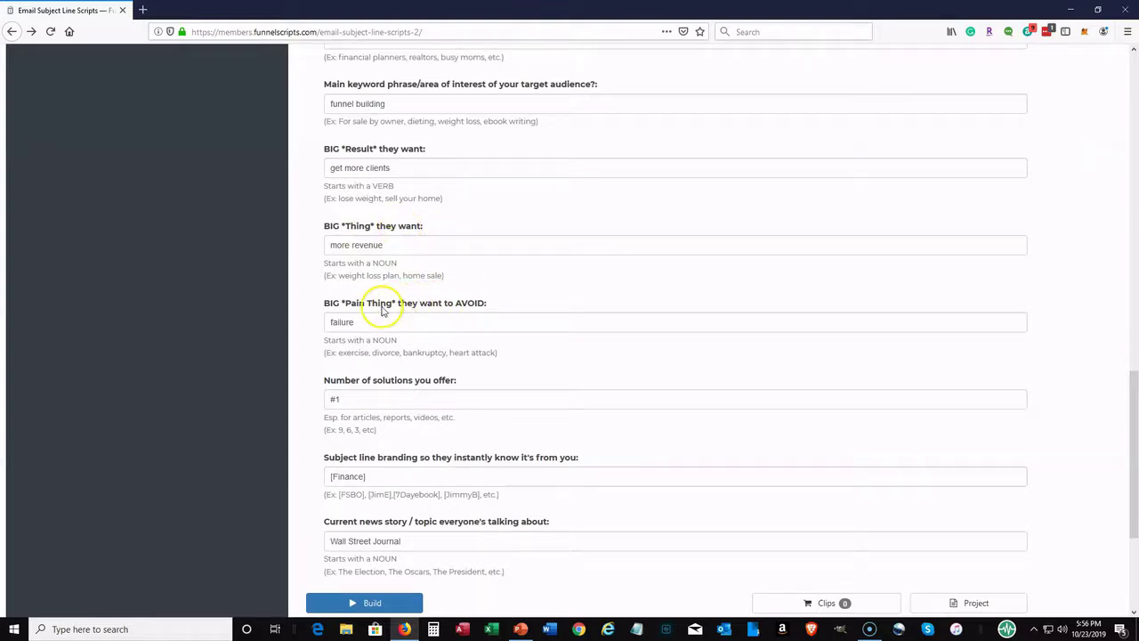
scroll(457, 301, down, 2)
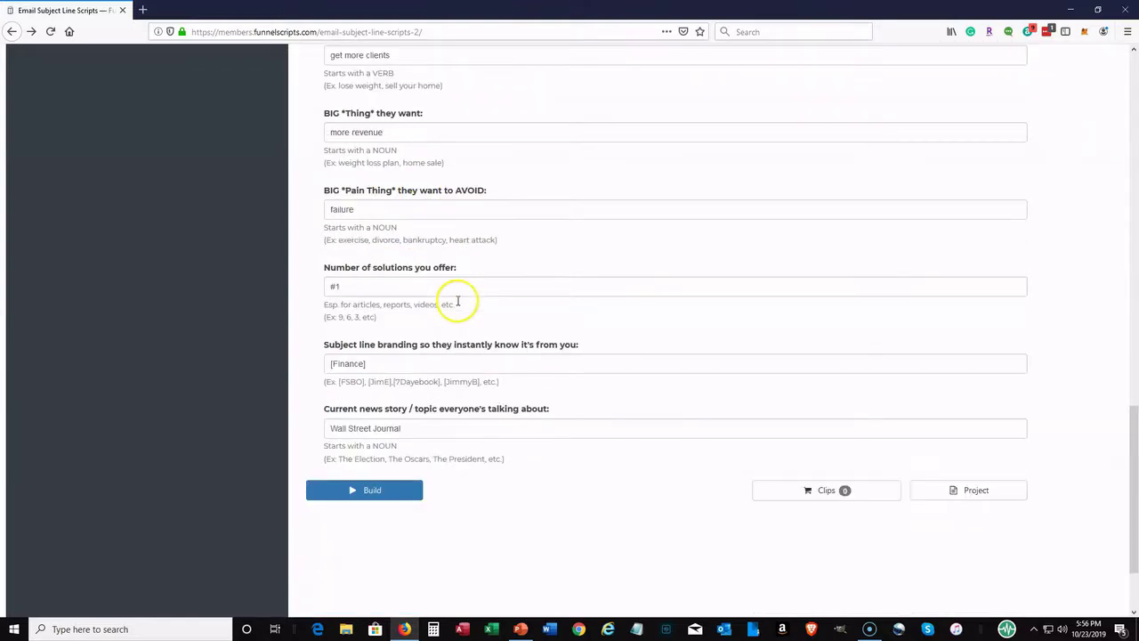
scroll(457, 301, down, 1)
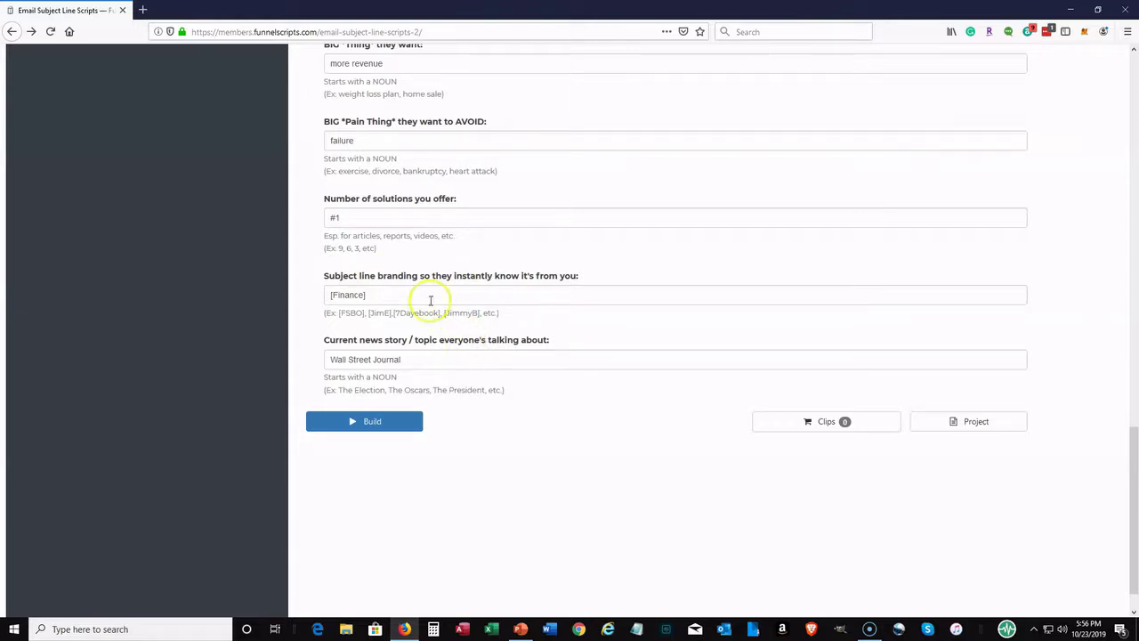
scroll(520, 354, up, 5)
scroll(521, 353, up, 2)
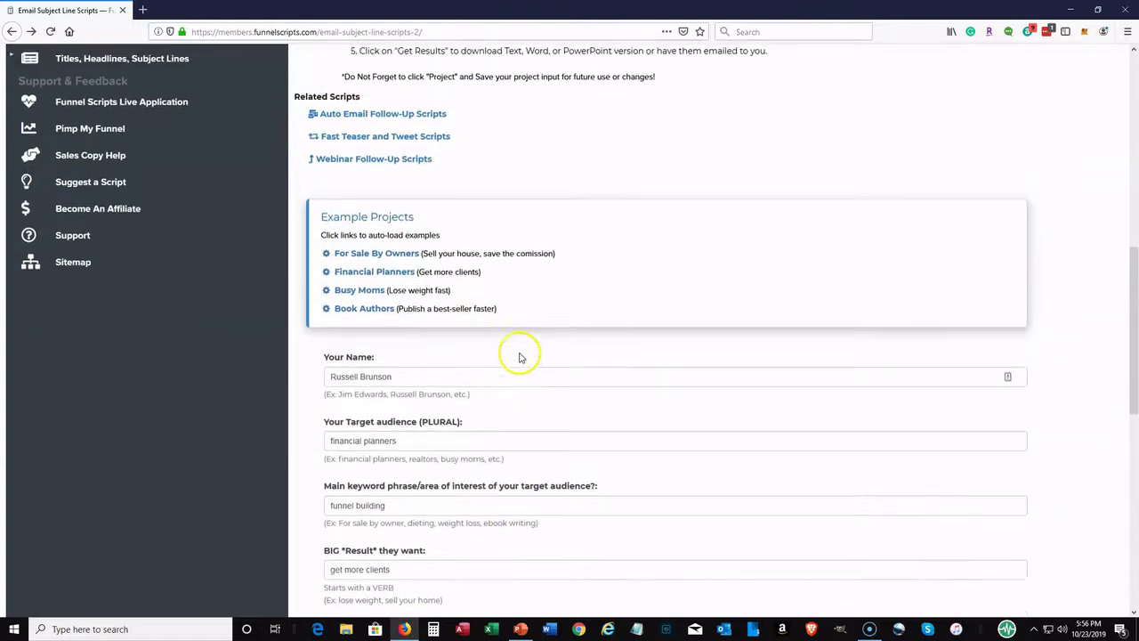
scroll(513, 385, down, 6)
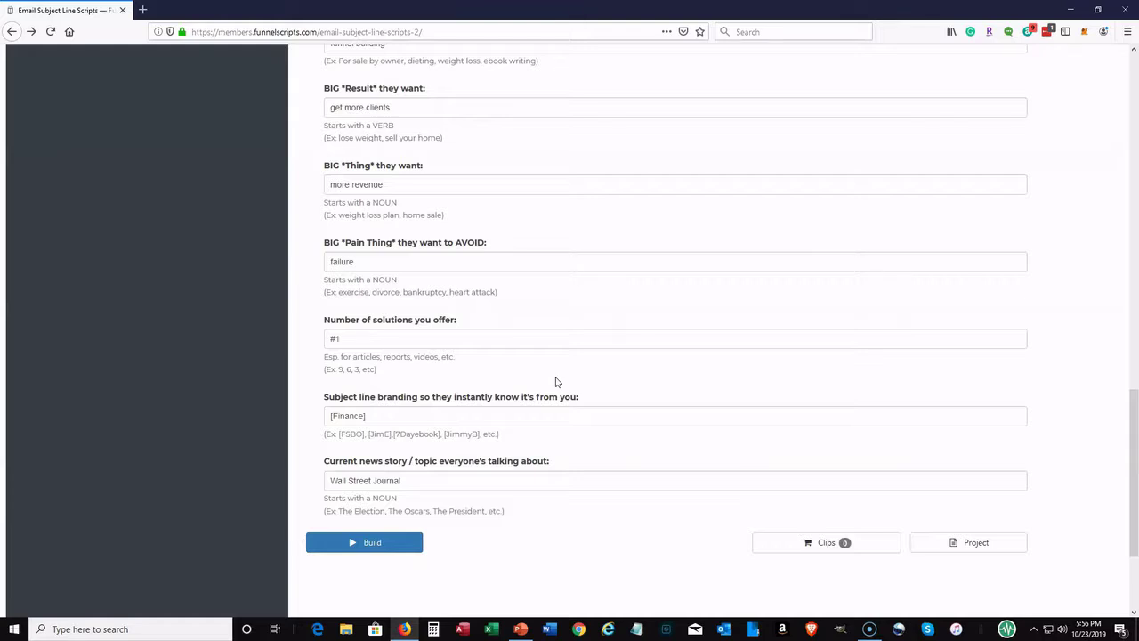
scroll(565, 458, down, 2)
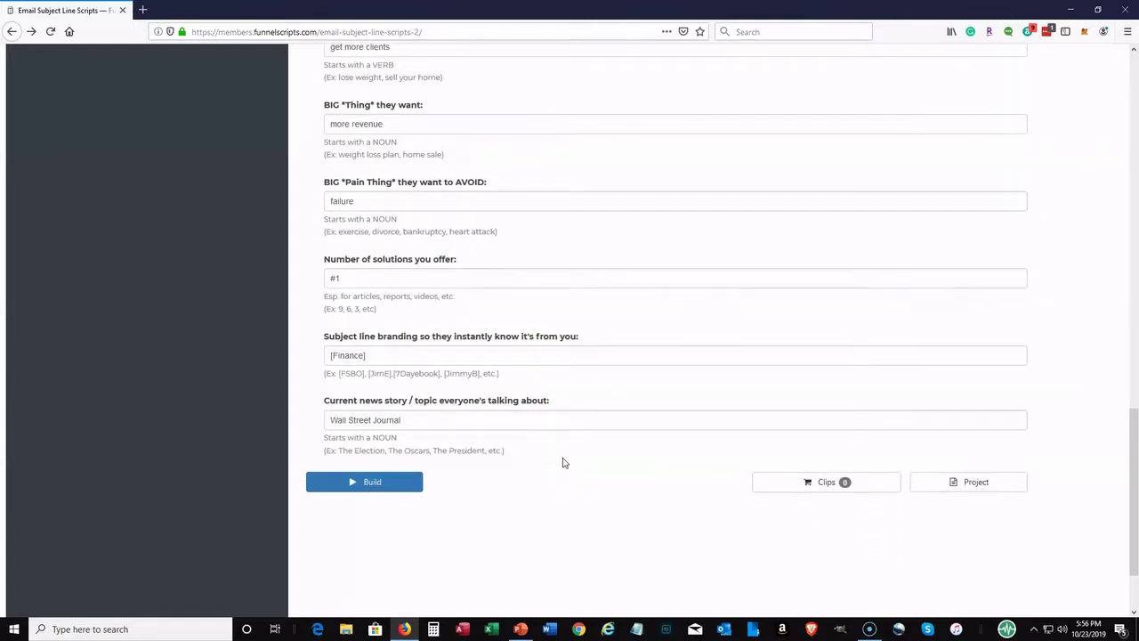
Build the email subject lines and scroll through the generated results.
click(368, 484)
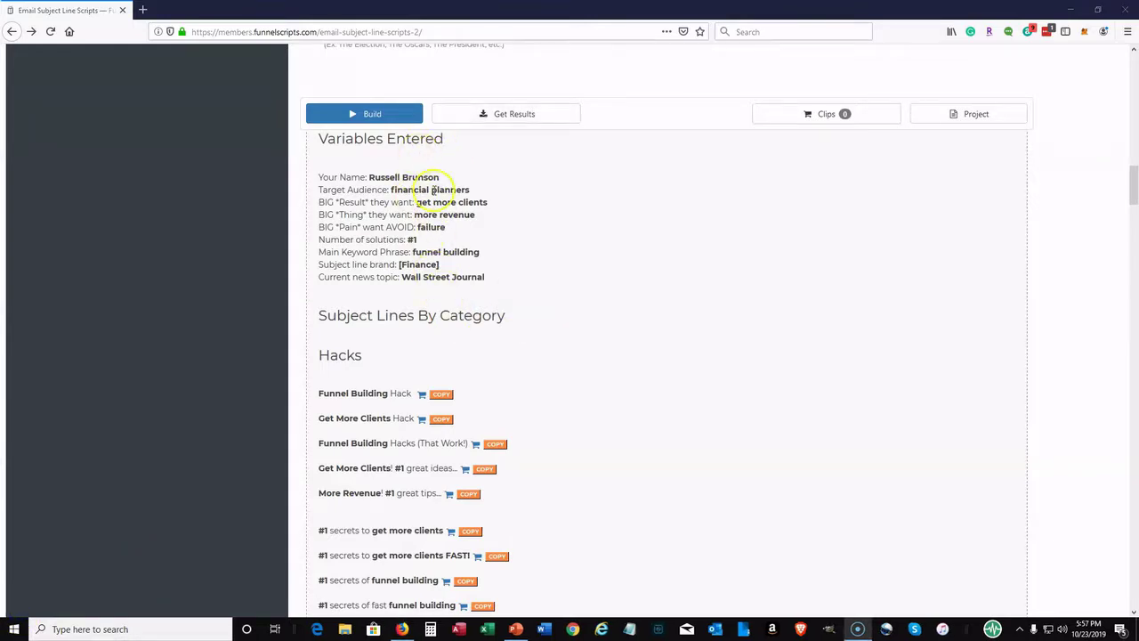
scroll(512, 205, down, 2)
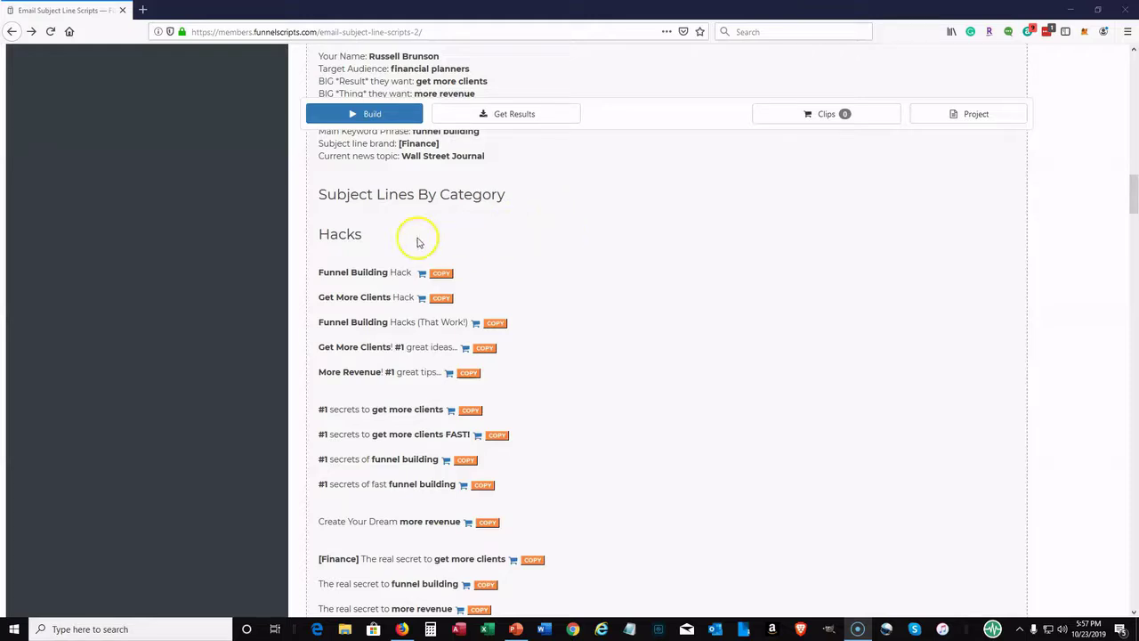
scroll(356, 241, down, 3)
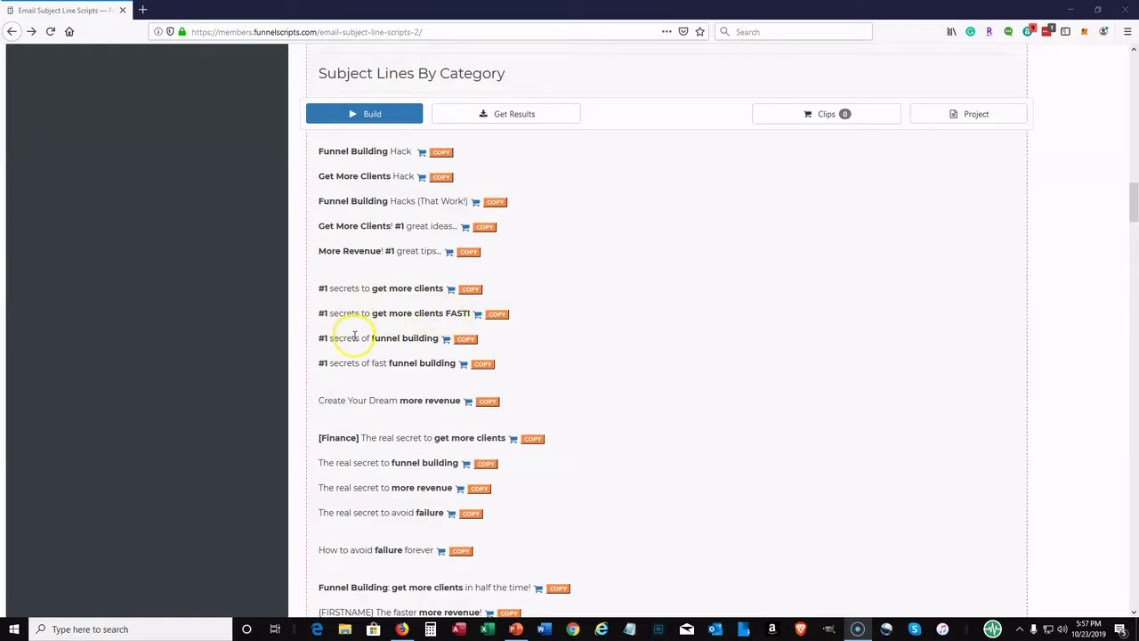
scroll(666, 316, down, 6)
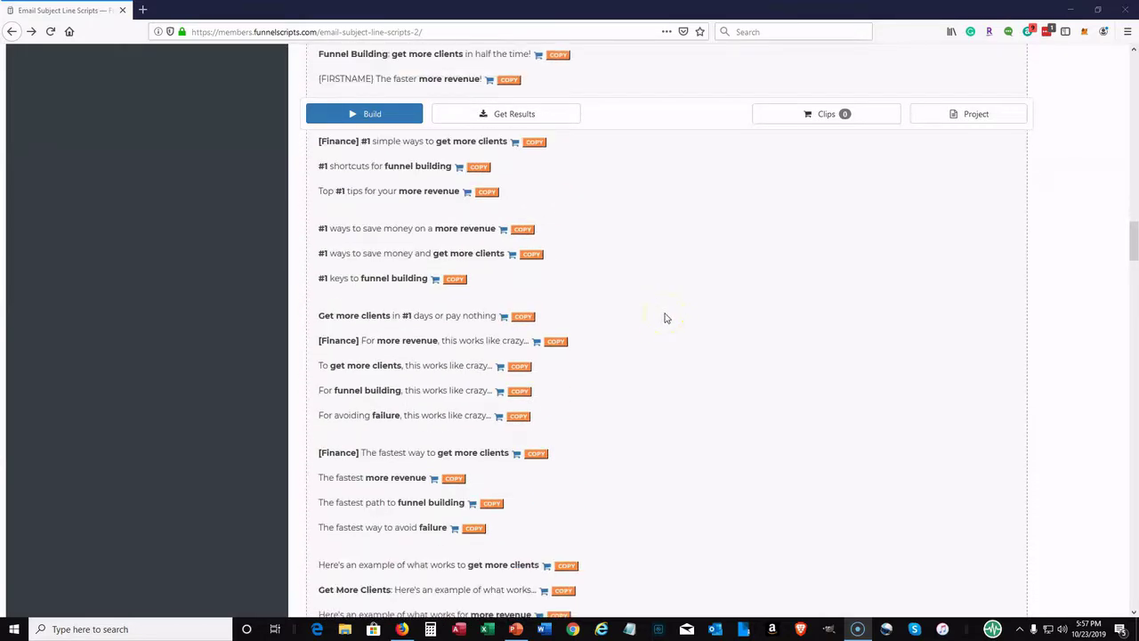
scroll(666, 318, down, 10)
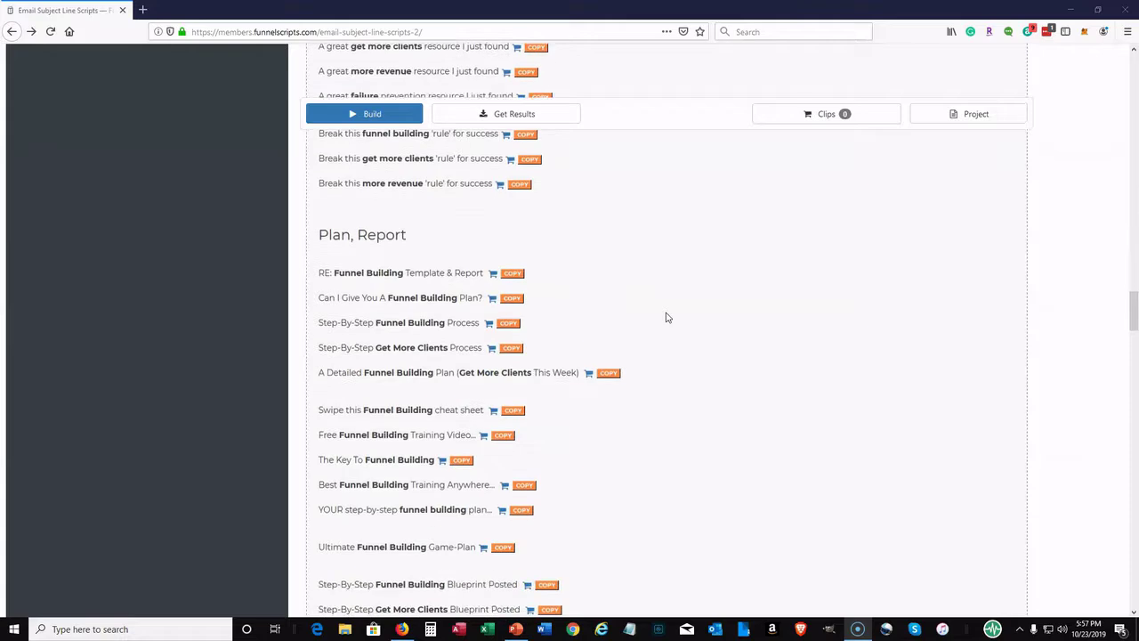
scroll(702, 312, down, 3)
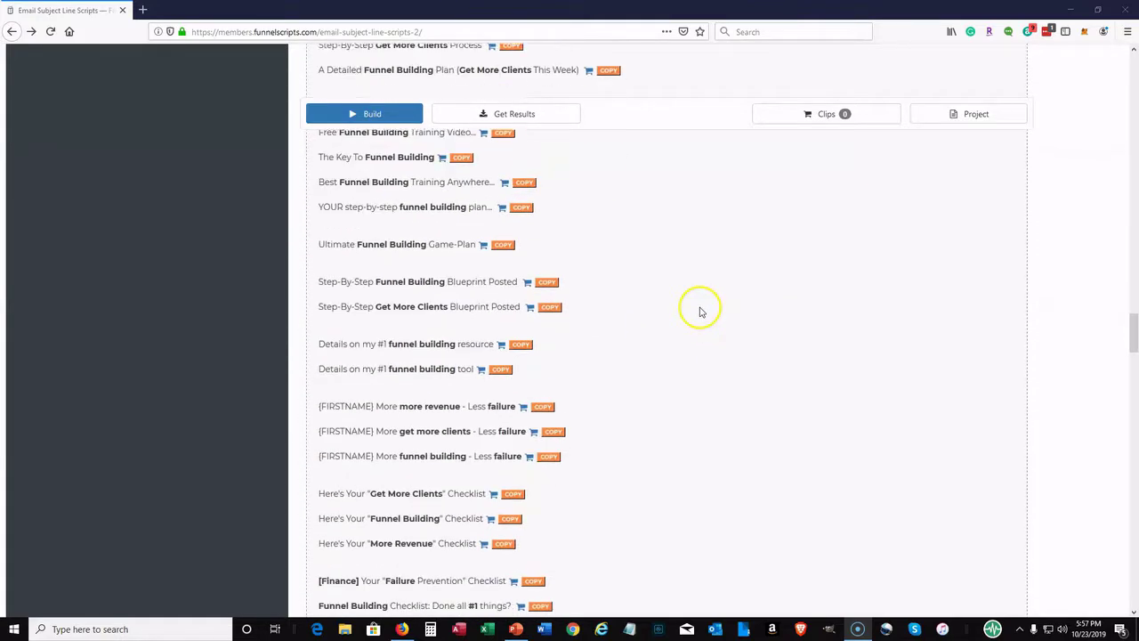
scroll(701, 311, down, 11)
Clip the 'How to Get More Clients in just X minutes a day' subject line.
scroll(700, 312, up, 2)
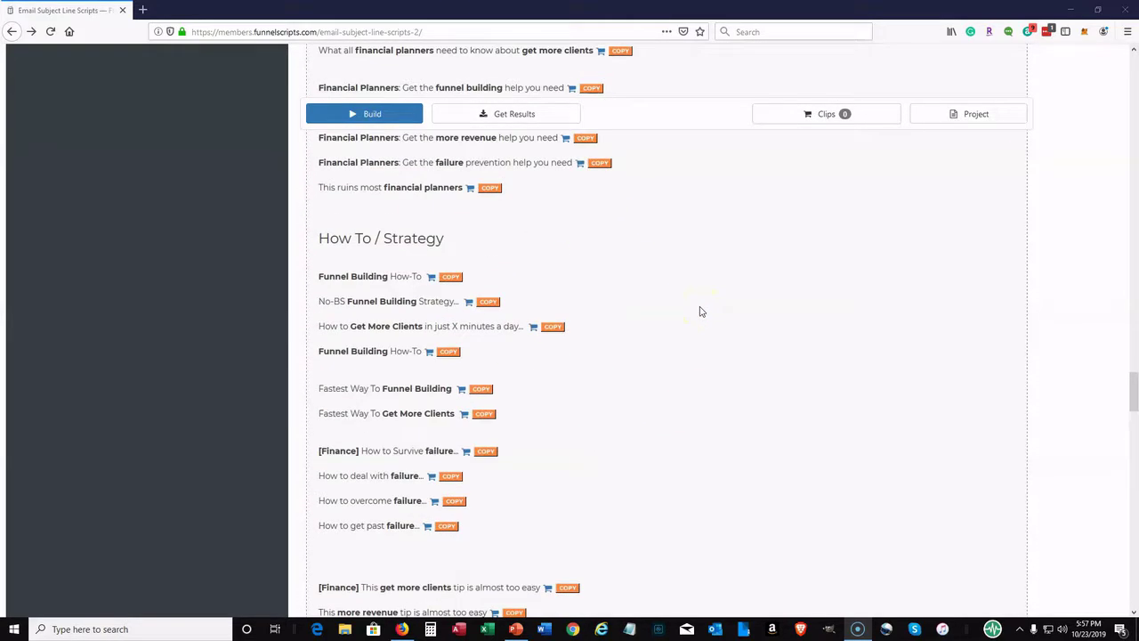
scroll(700, 311, up, 1)
scroll(700, 312, down, 1)
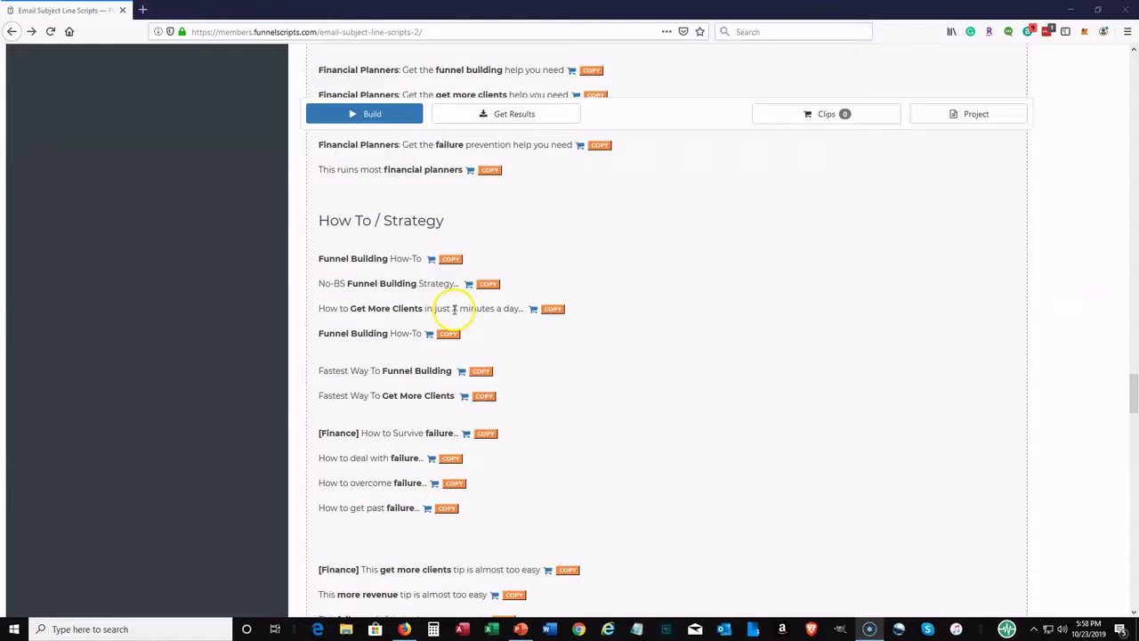
click(534, 312)
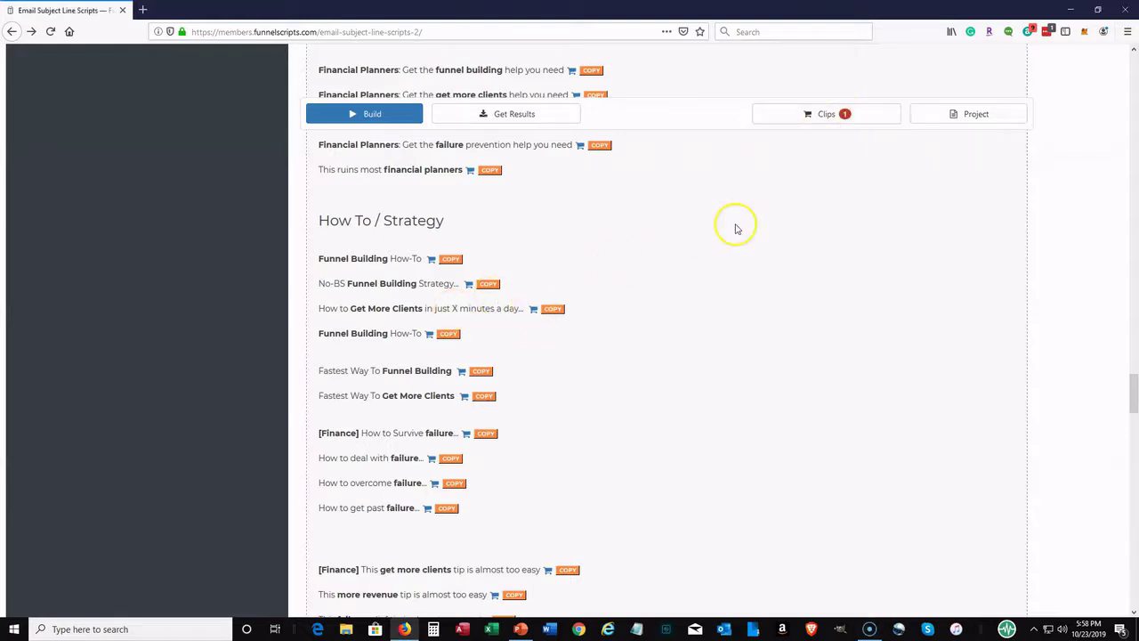
scroll(666, 288, down, 3)
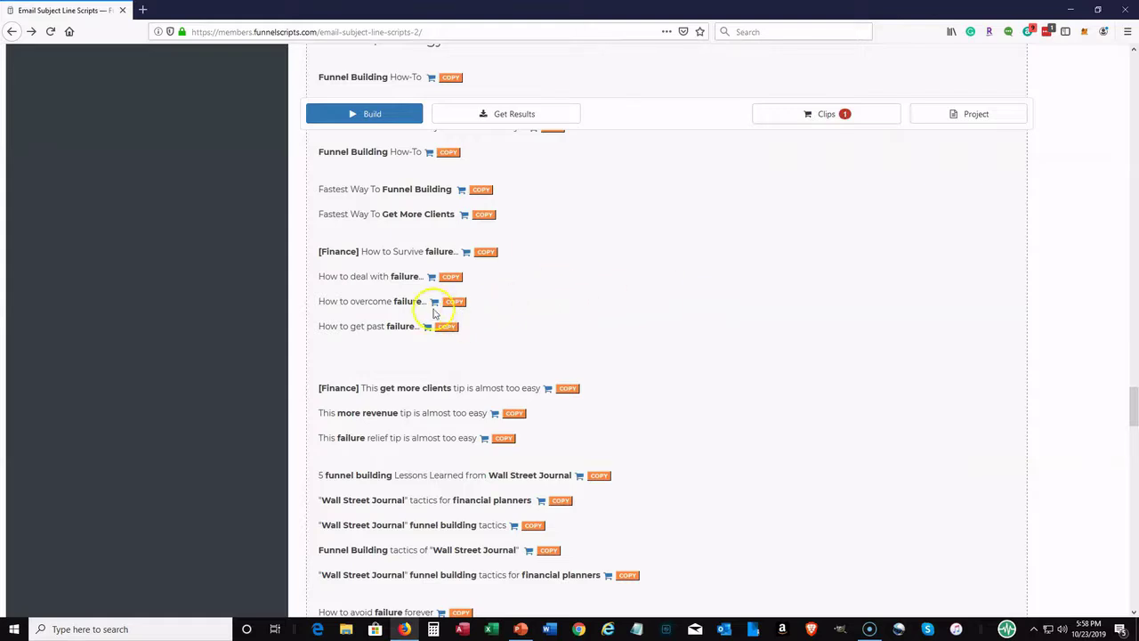
Clip the 'This failure relief tip is almost too easy' subject line.
scroll(501, 302, down, 2)
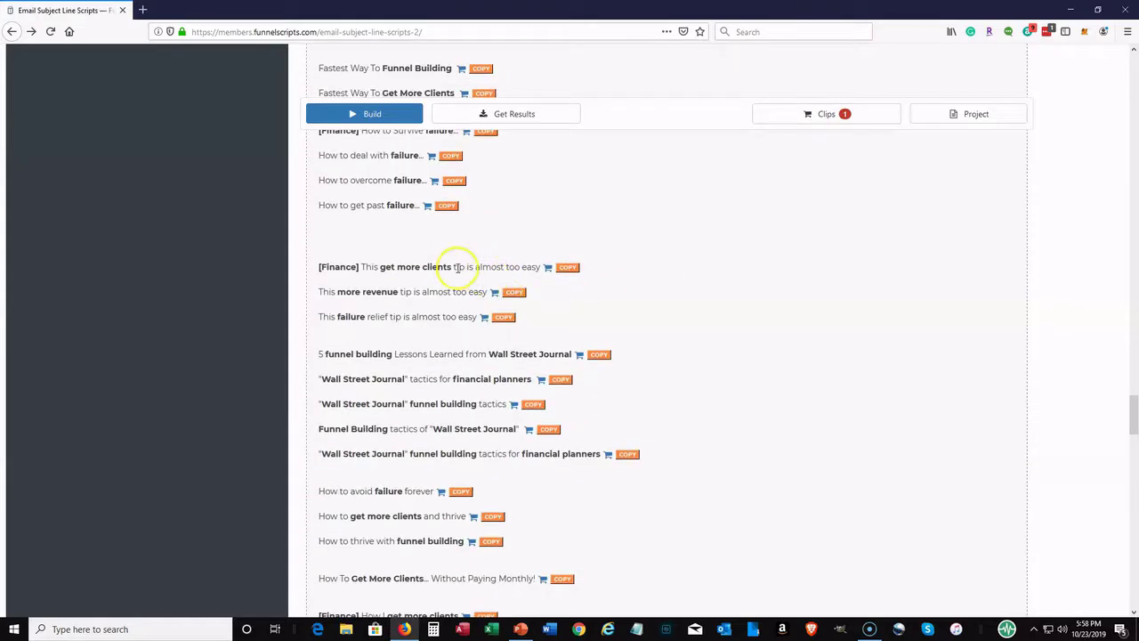
click(484, 317)
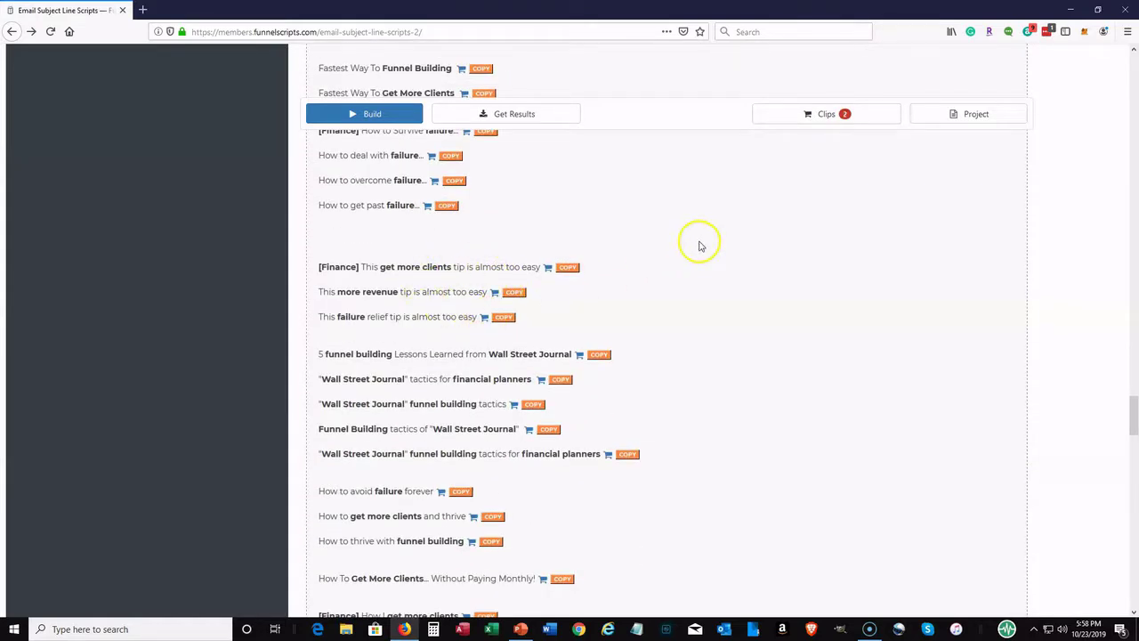
scroll(677, 241, down, 2)
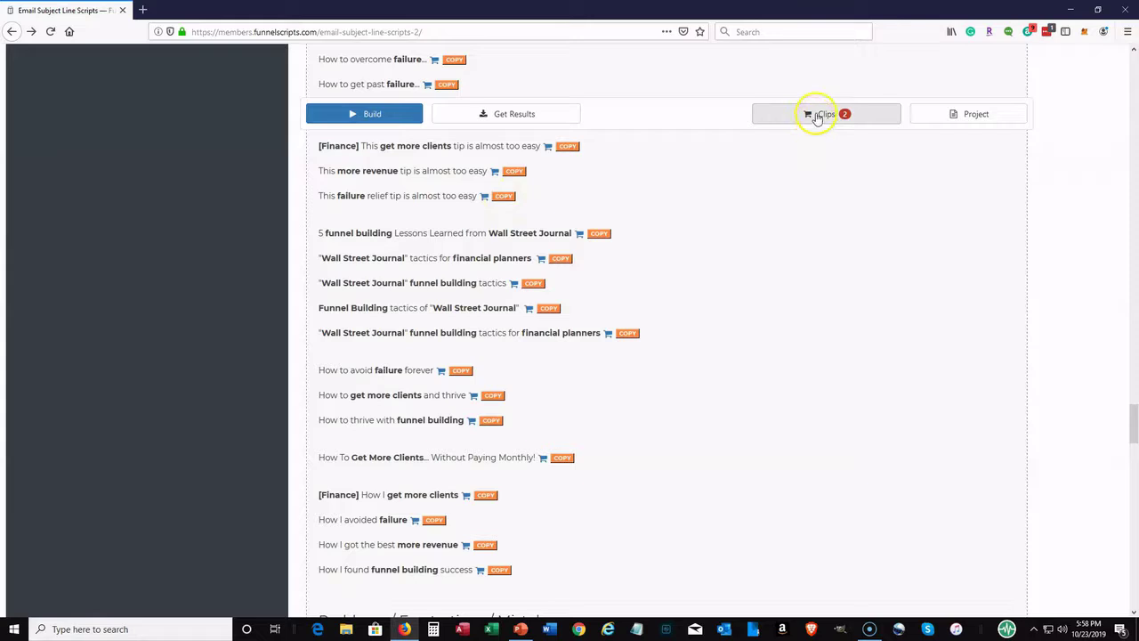
scroll(498, 409, down, 10)
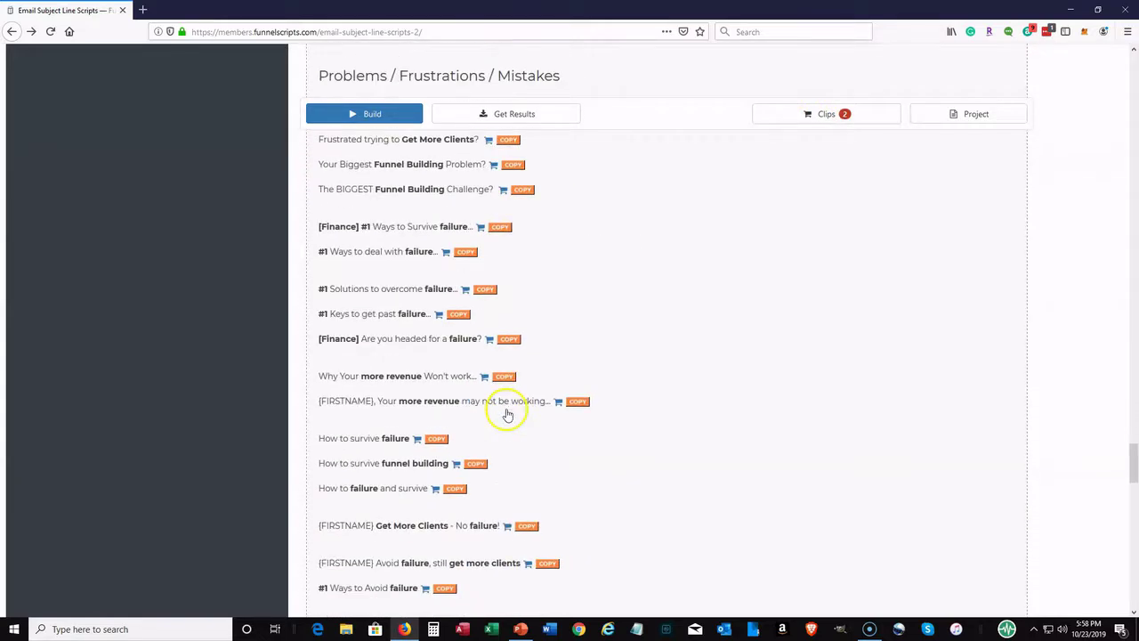
scroll(507, 414, down, 3)
Tick both saved subject lines in the Clip Bin, then close it.
click(867, 114)
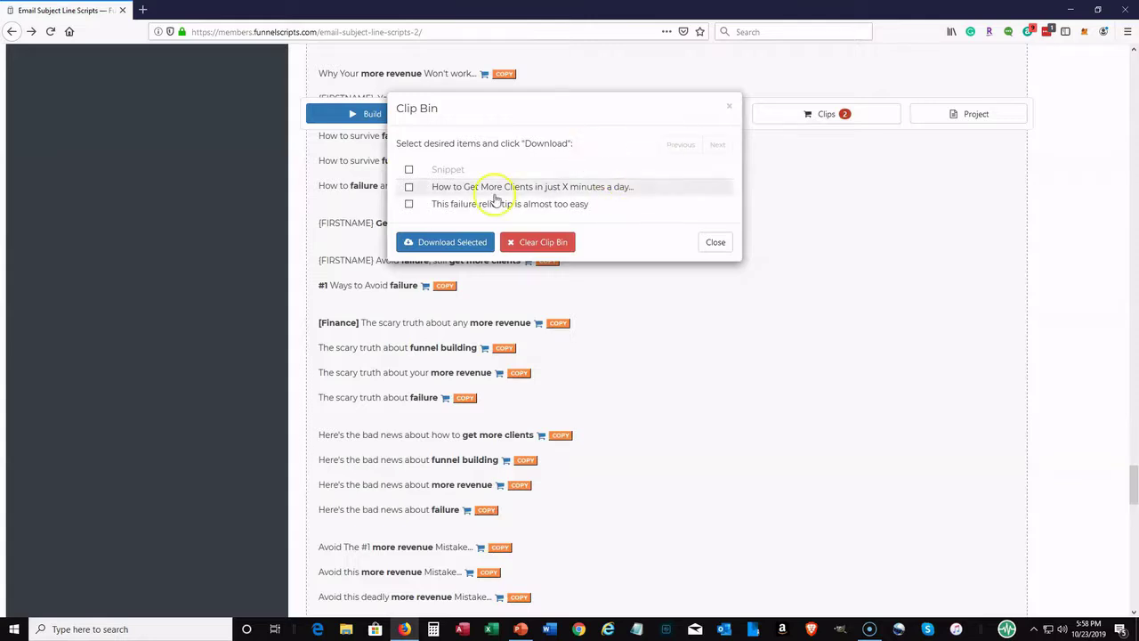
click(409, 187)
click(409, 203)
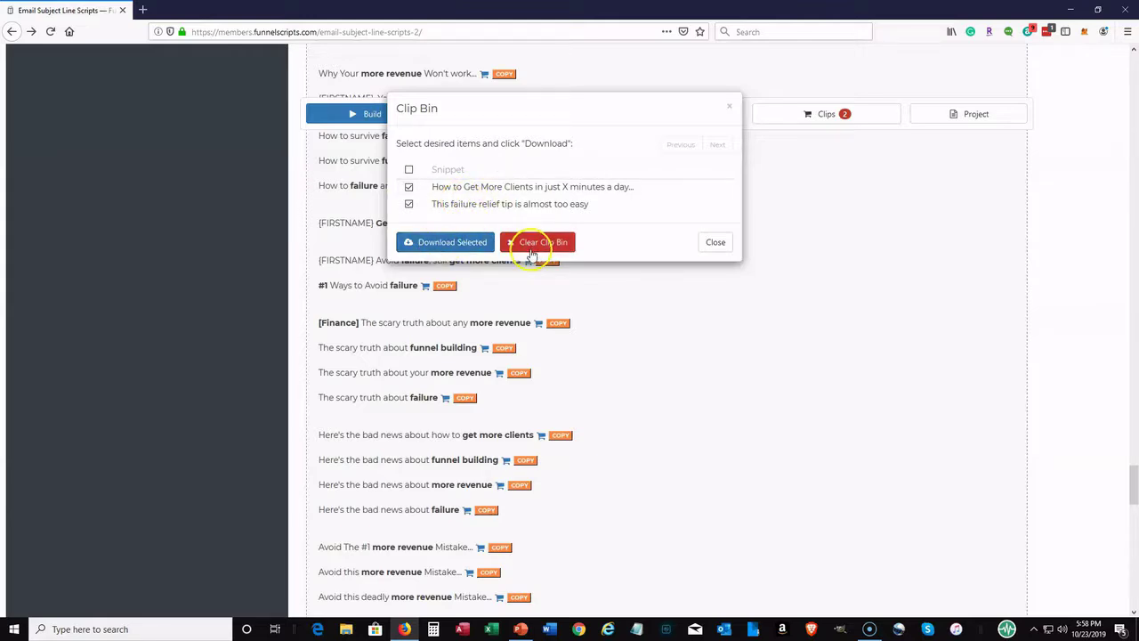
click(729, 106)
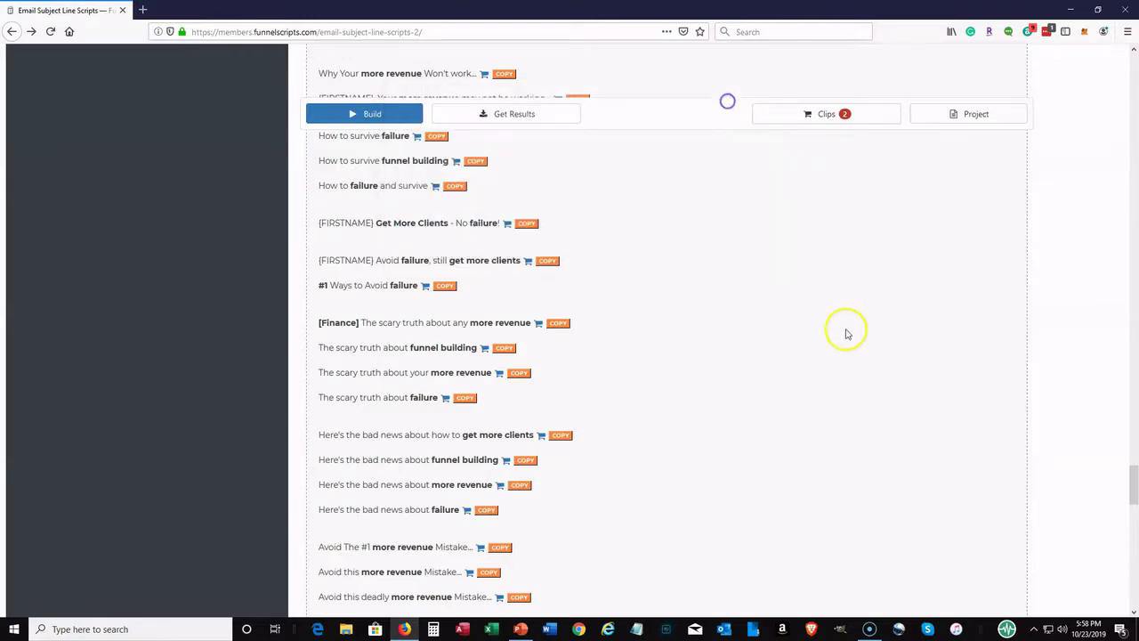
Expand Expert Secrets Scripts in the sidebar and open (ES) 5 Curiosity Hooks Script.
scroll(847, 331, up, 5)
scroll(847, 331, up, 10)
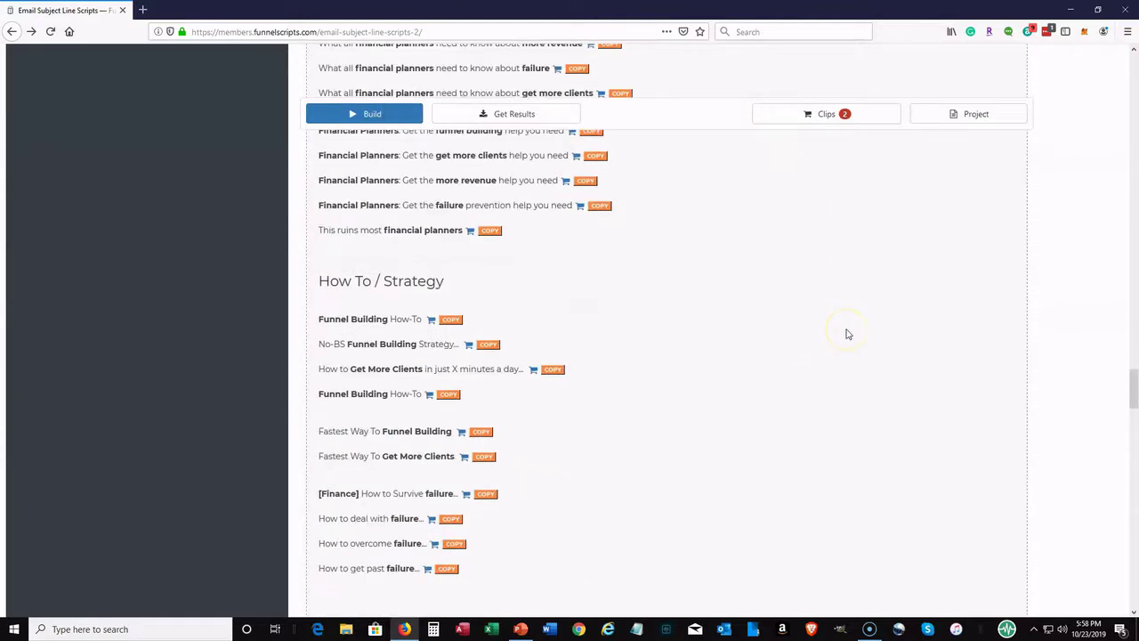
click(1134, 61)
scroll(338, 259, down, 3)
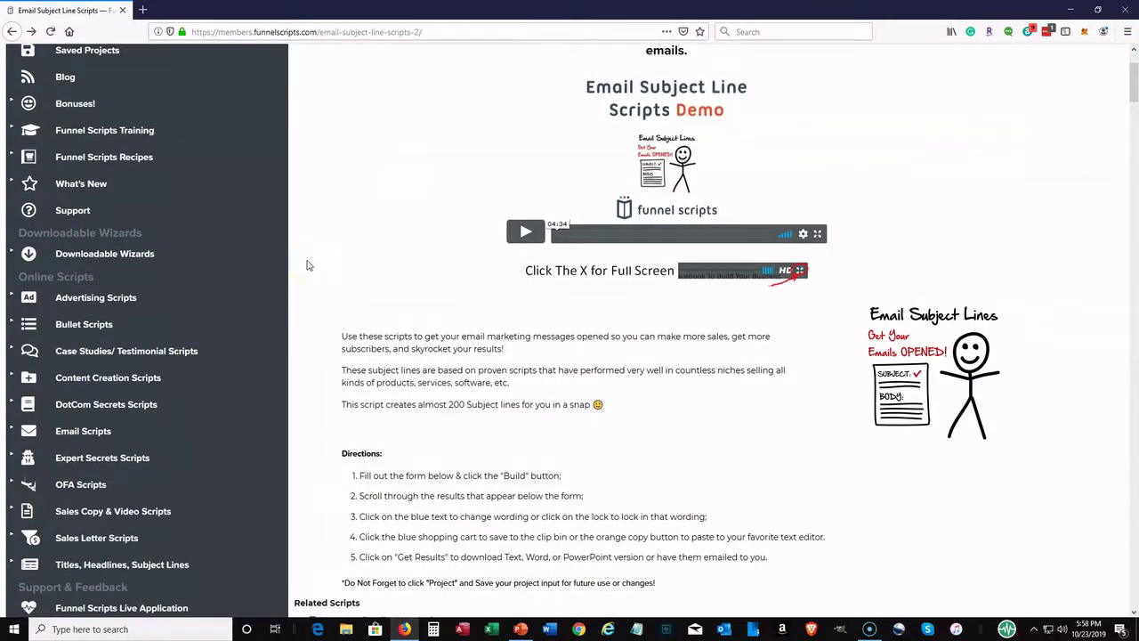
click(124, 457)
scroll(203, 430, down, 3)
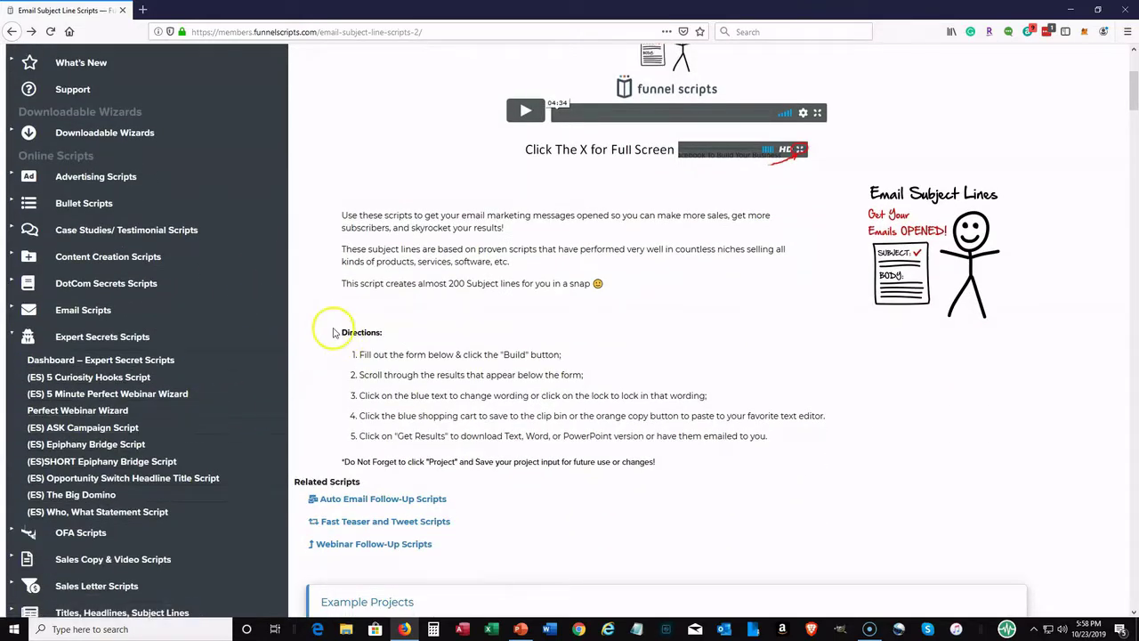
scroll(338, 273, down, 3)
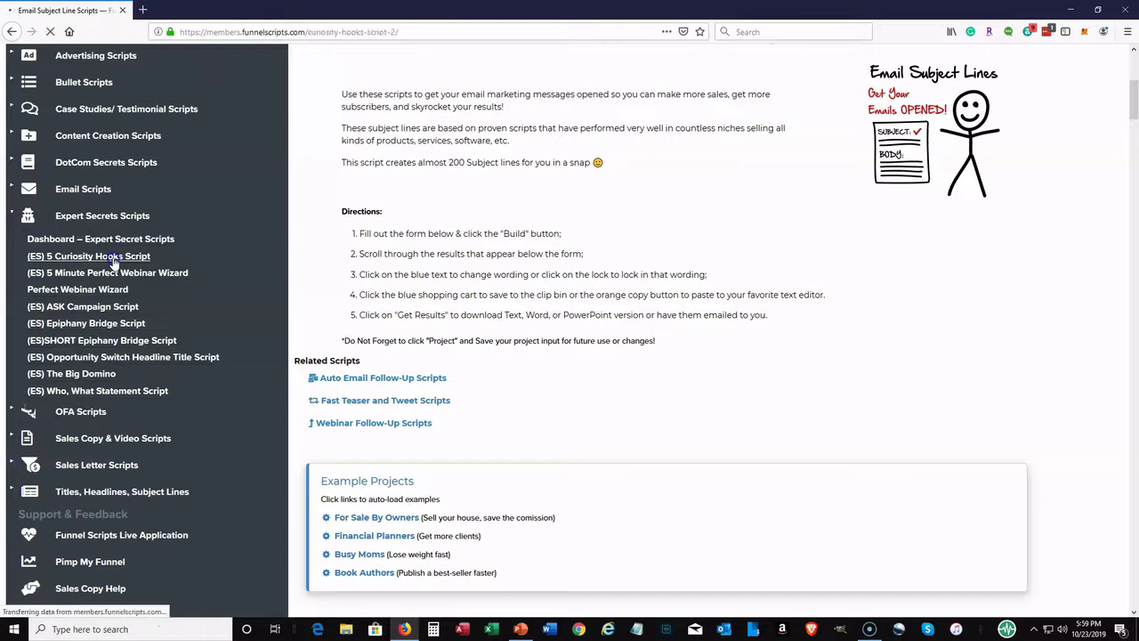
Load the Losing Weight example, filling ketosis weight-loss inputs ending with 'drinking ketones'.
click(435, 257)
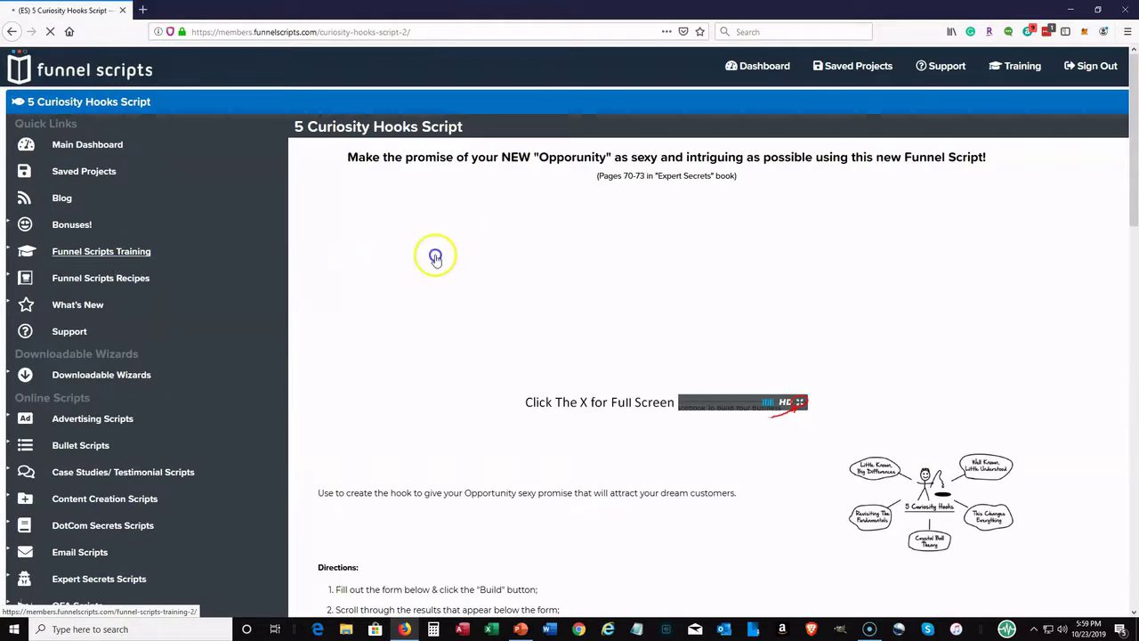
scroll(435, 256, down, 5)
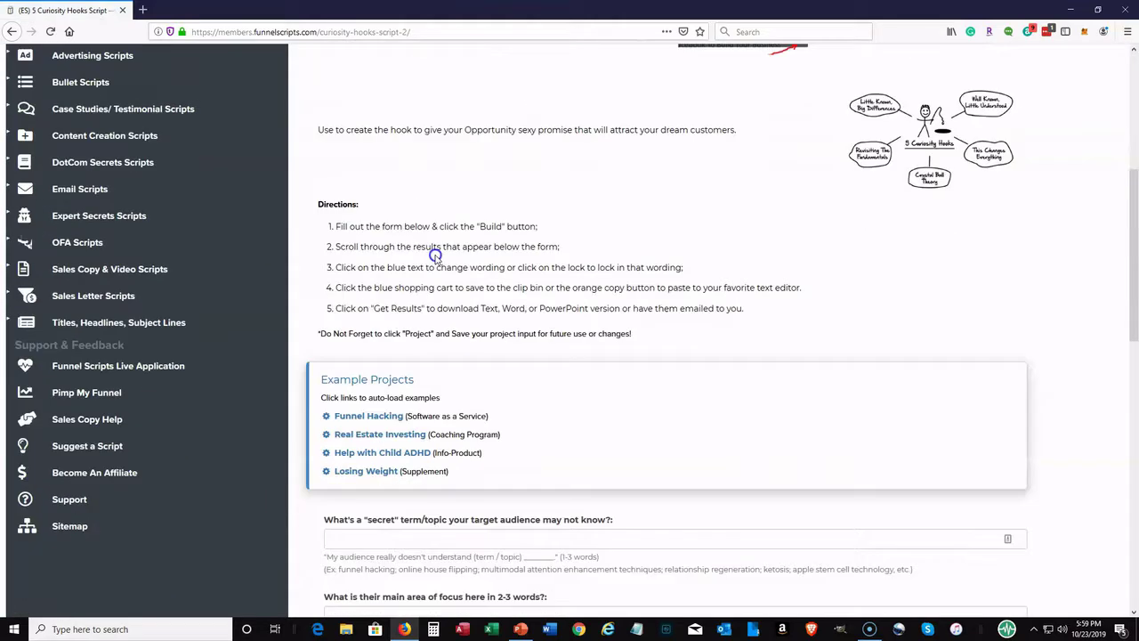
scroll(559, 279, down, 2)
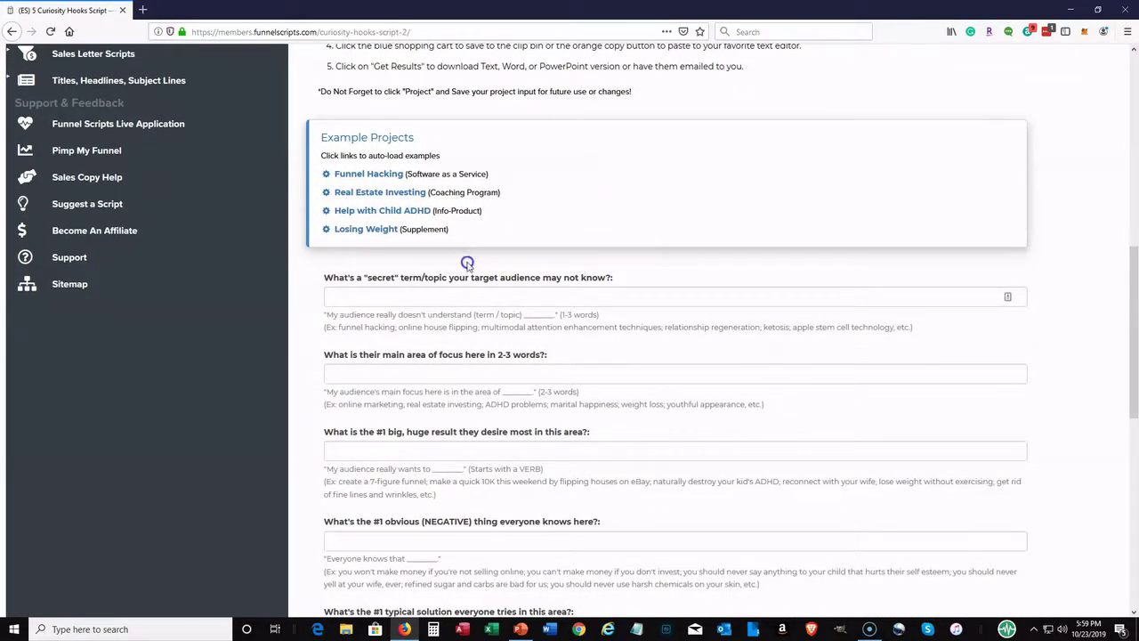
scroll(608, 293, down, 7)
scroll(608, 292, up, 6)
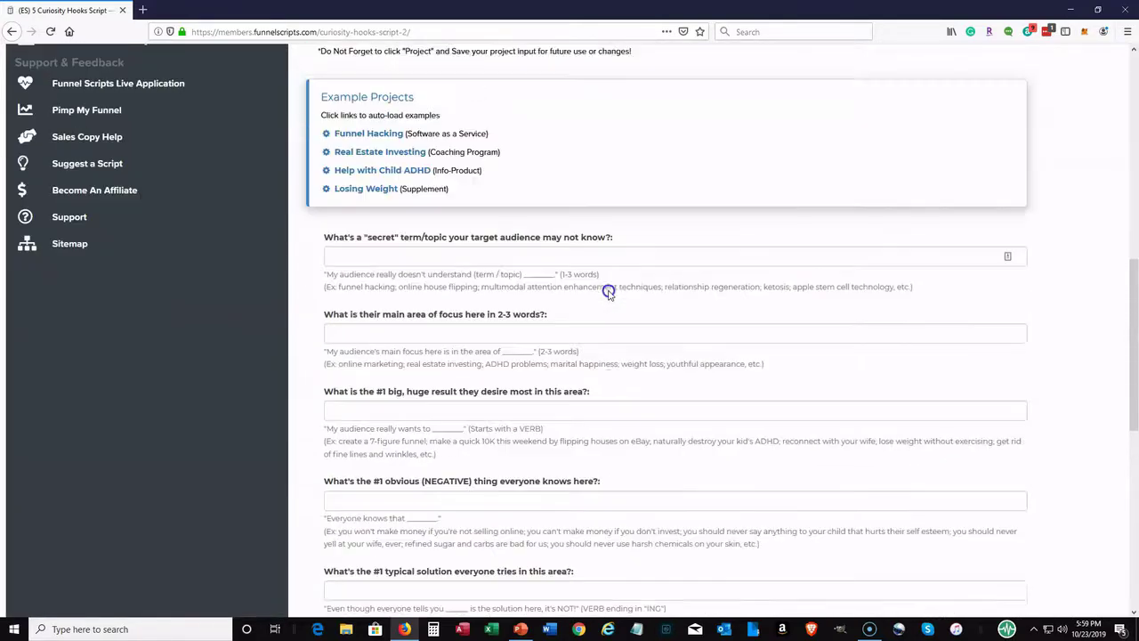
scroll(608, 292, up, 1)
click(383, 240)
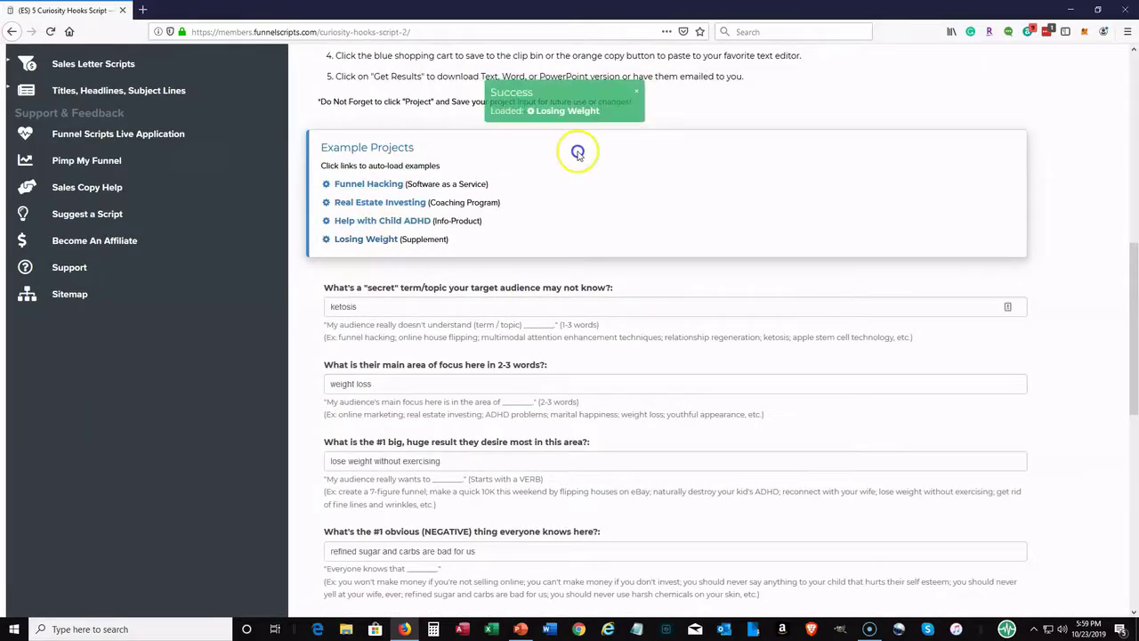
scroll(737, 362, down, 3)
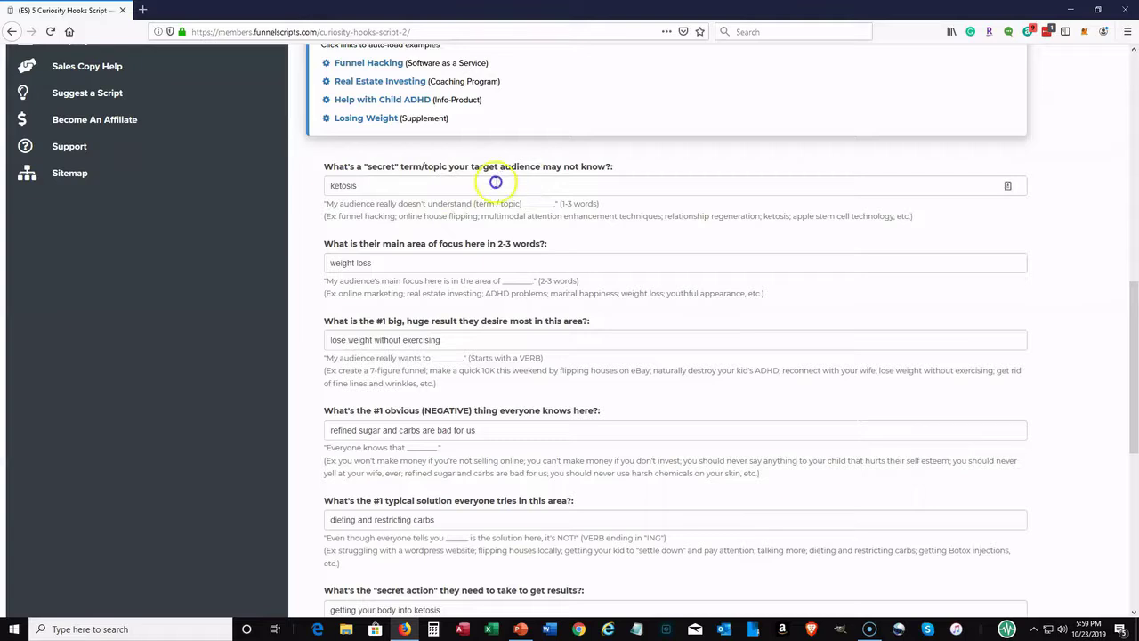
scroll(449, 197, down, 1)
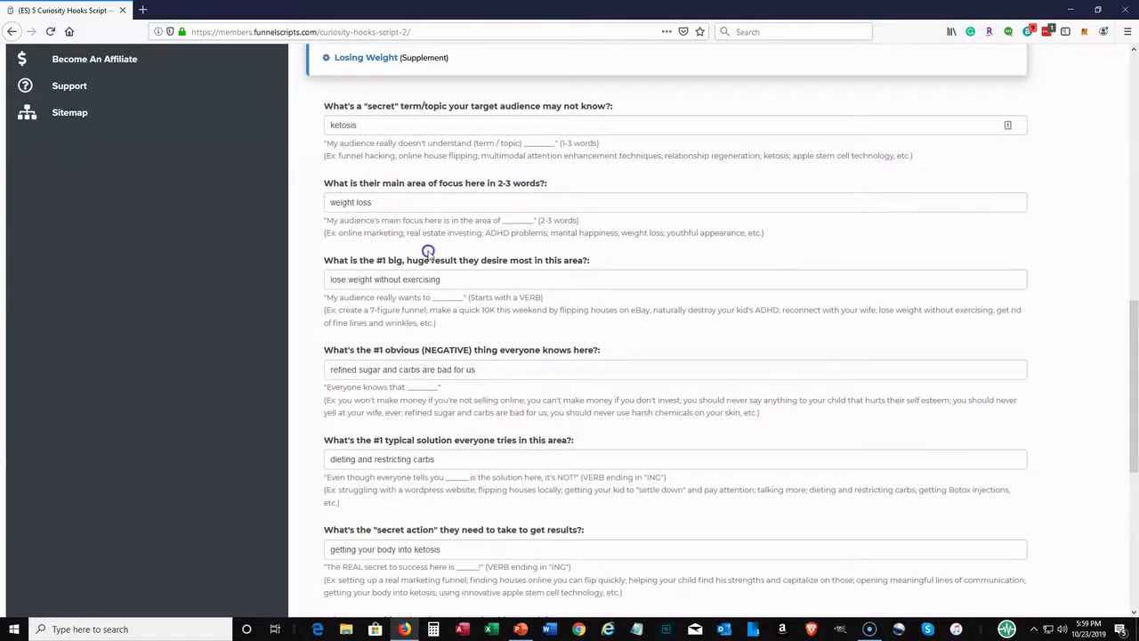
scroll(449, 250, down, 1)
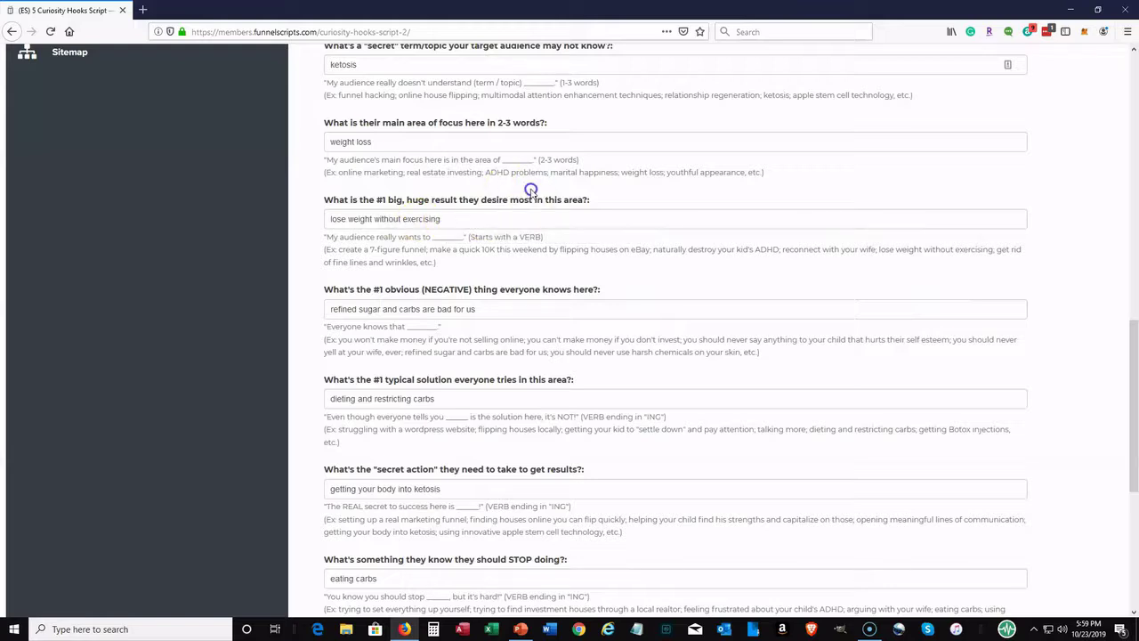
scroll(503, 205, down, 2)
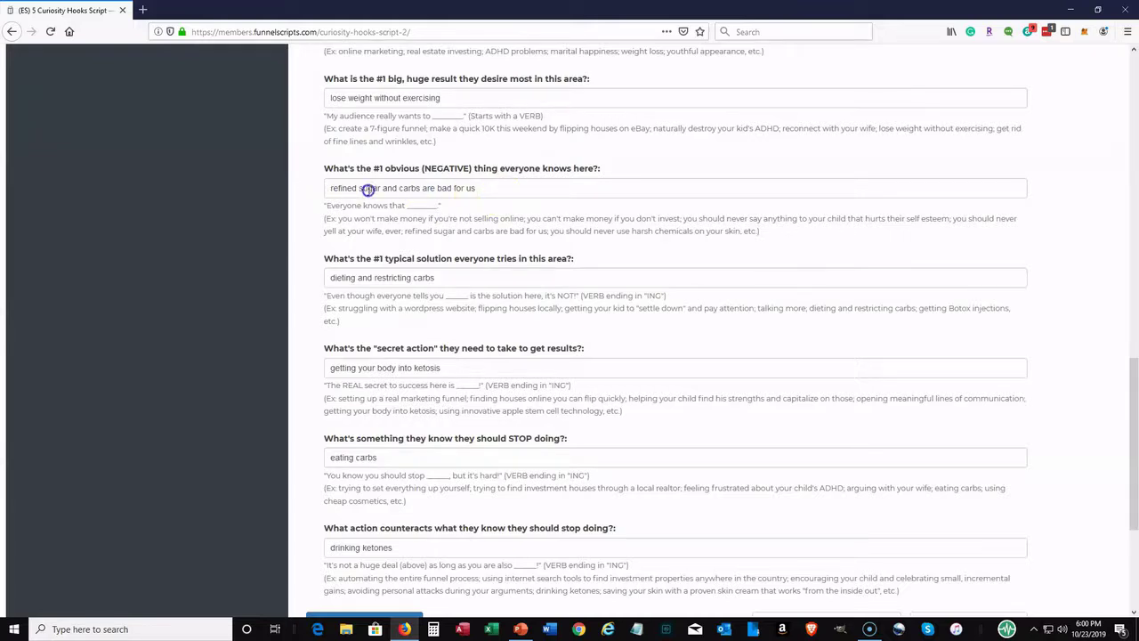
scroll(539, 216, down, 2)
scroll(541, 215, down, 2)
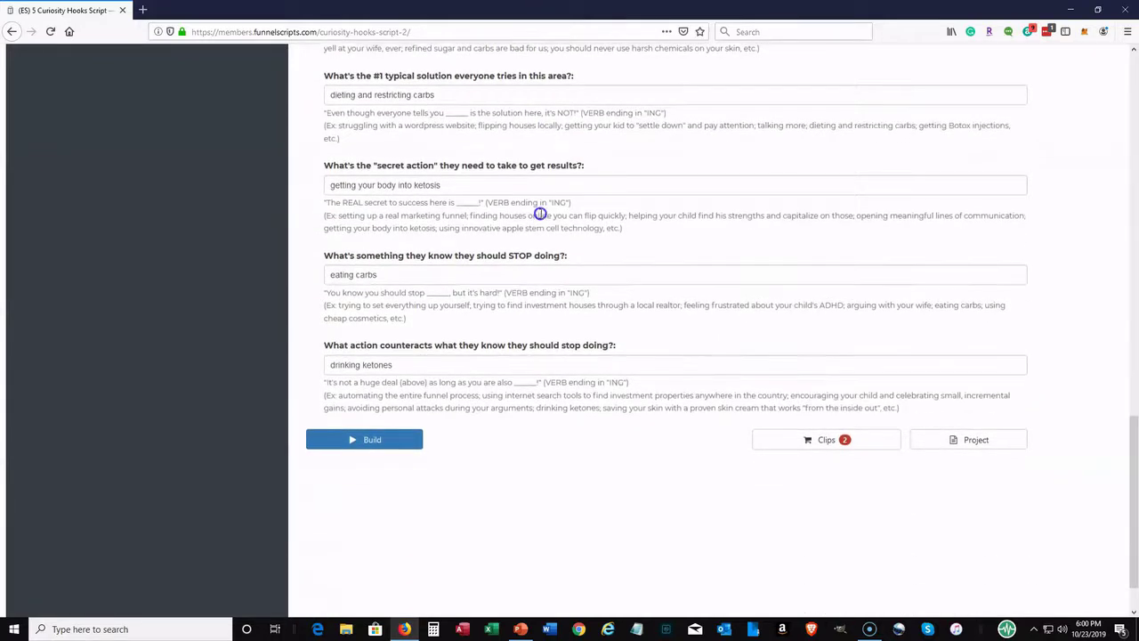
Build the hooks, starting 'Little-Known, Big Differences' and 'Well Known, Little Understood'.
click(386, 382)
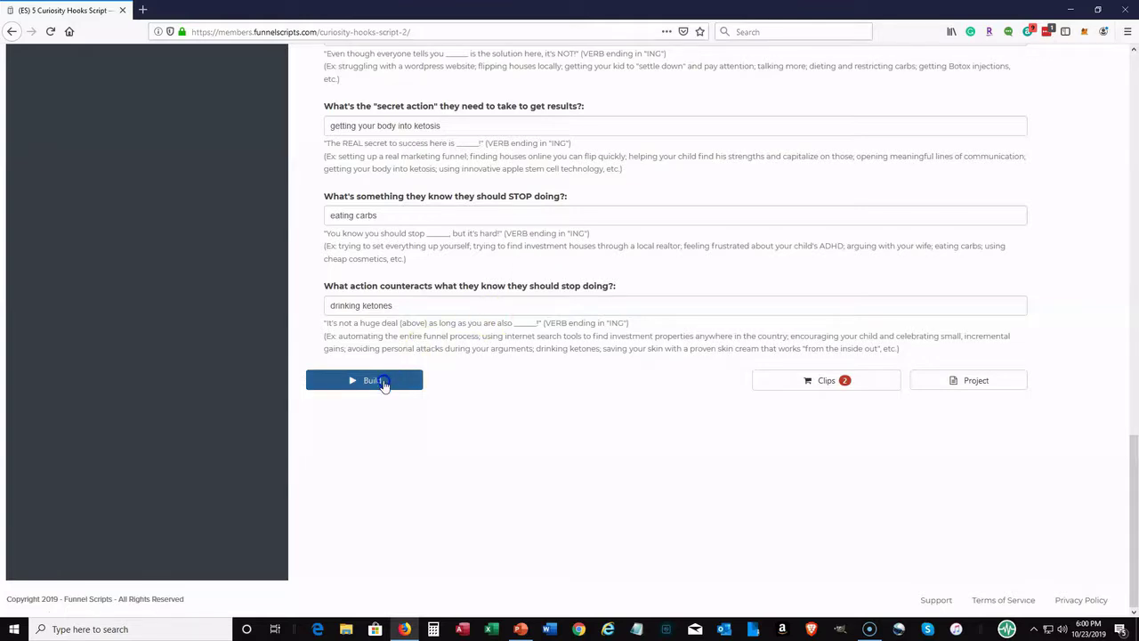
scroll(572, 402, down, 2)
scroll(738, 364, down, 3)
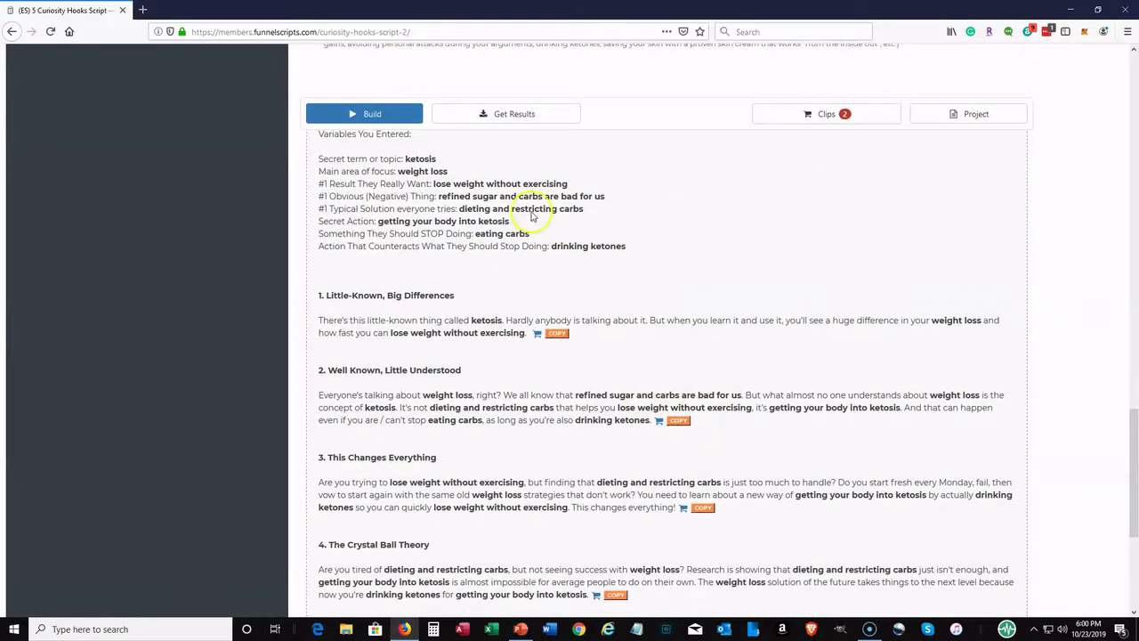
scroll(614, 228, down, 2)
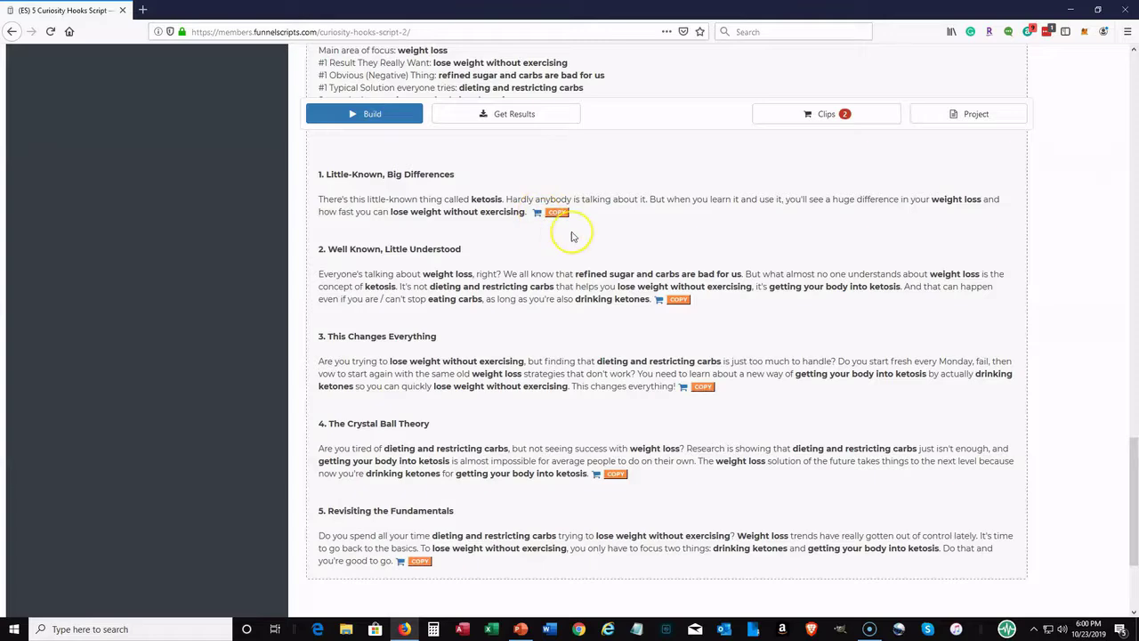
scroll(570, 230, down, 3)
scroll(572, 236, down, 1)
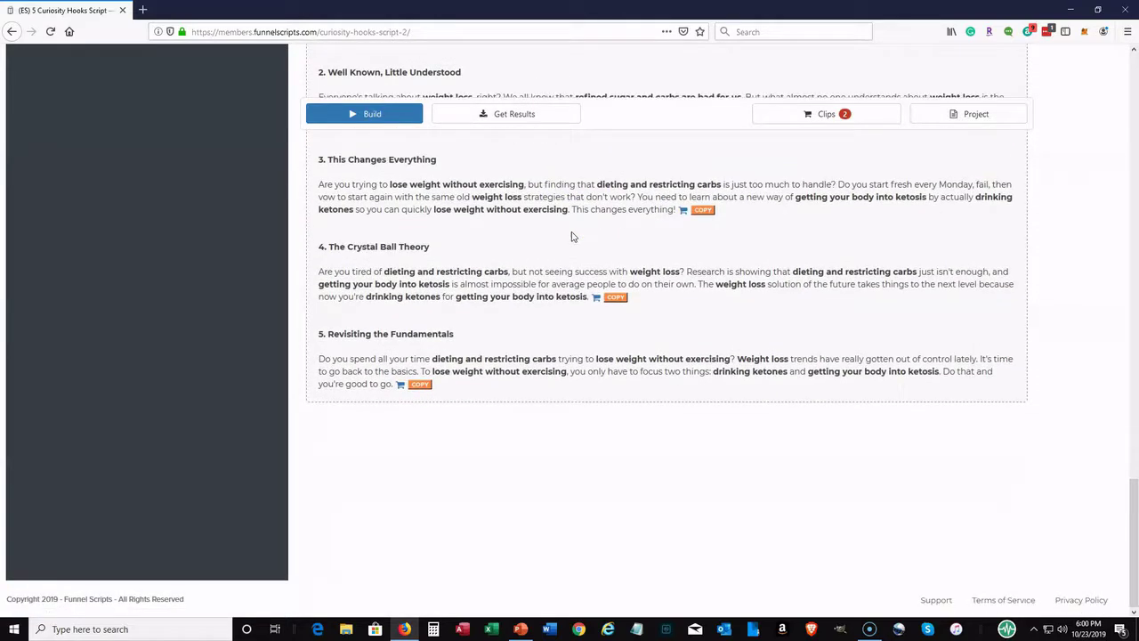
scroll(572, 236, up, 8)
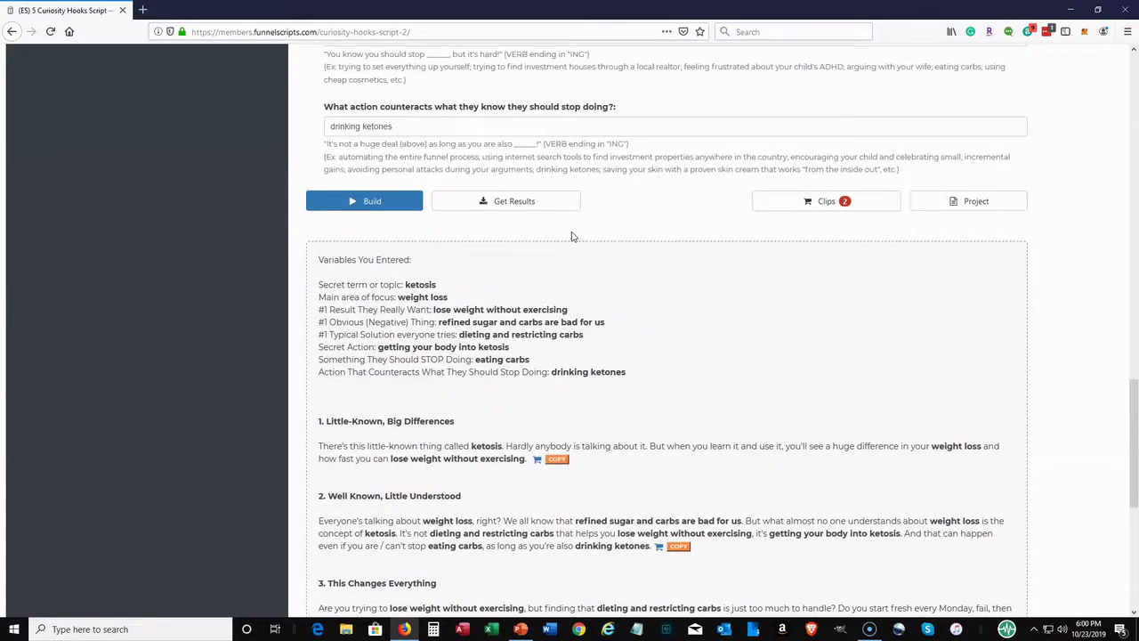
scroll(605, 266, up, 2)
scroll(605, 265, up, 20)
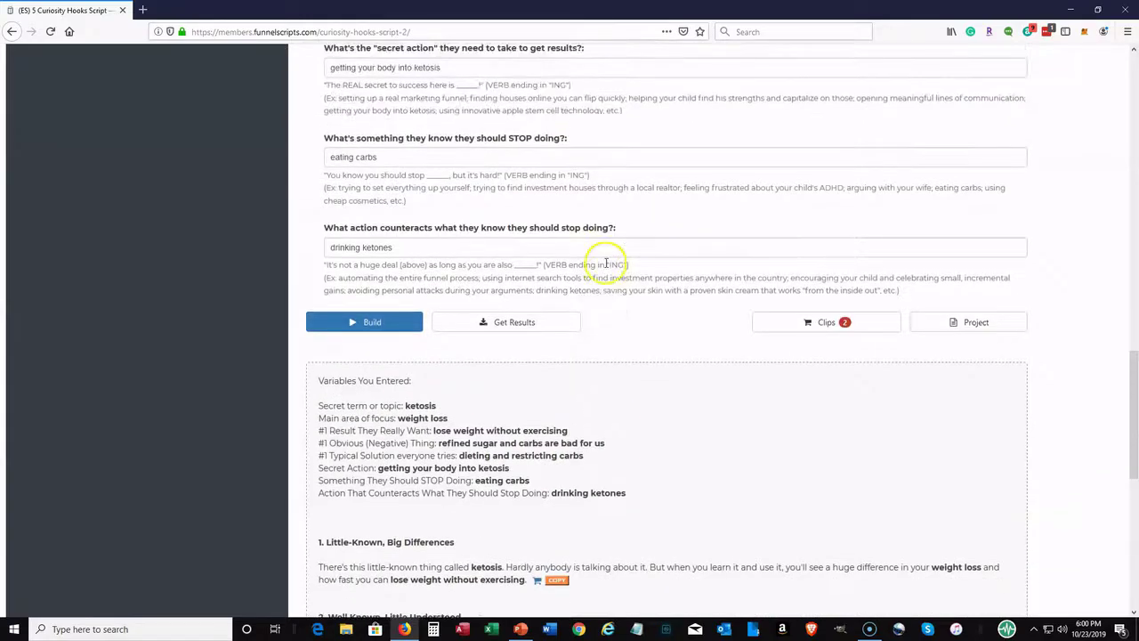
scroll(606, 267, up, 5)
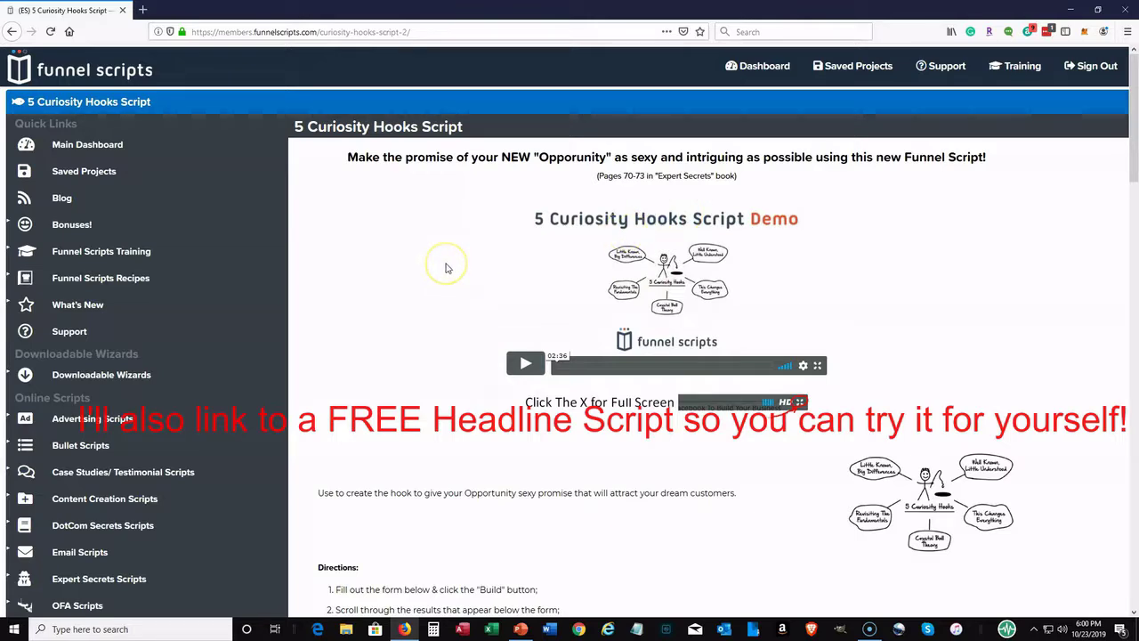
scroll(445, 263, down, 3)
scroll(448, 268, down, 4)
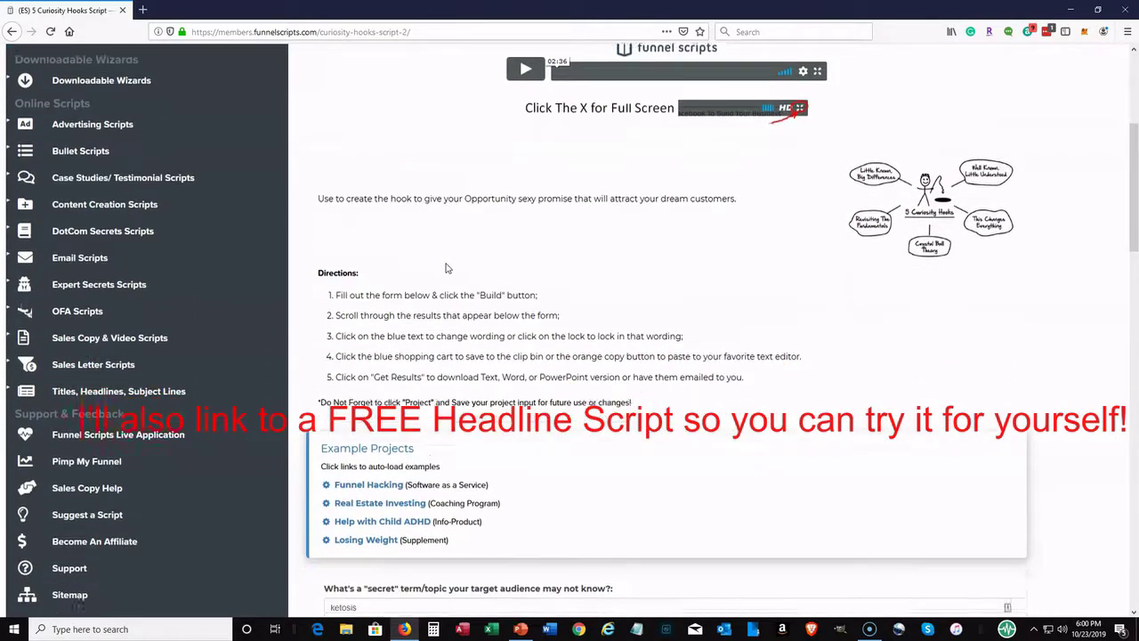
scroll(254, 266, down, 3)
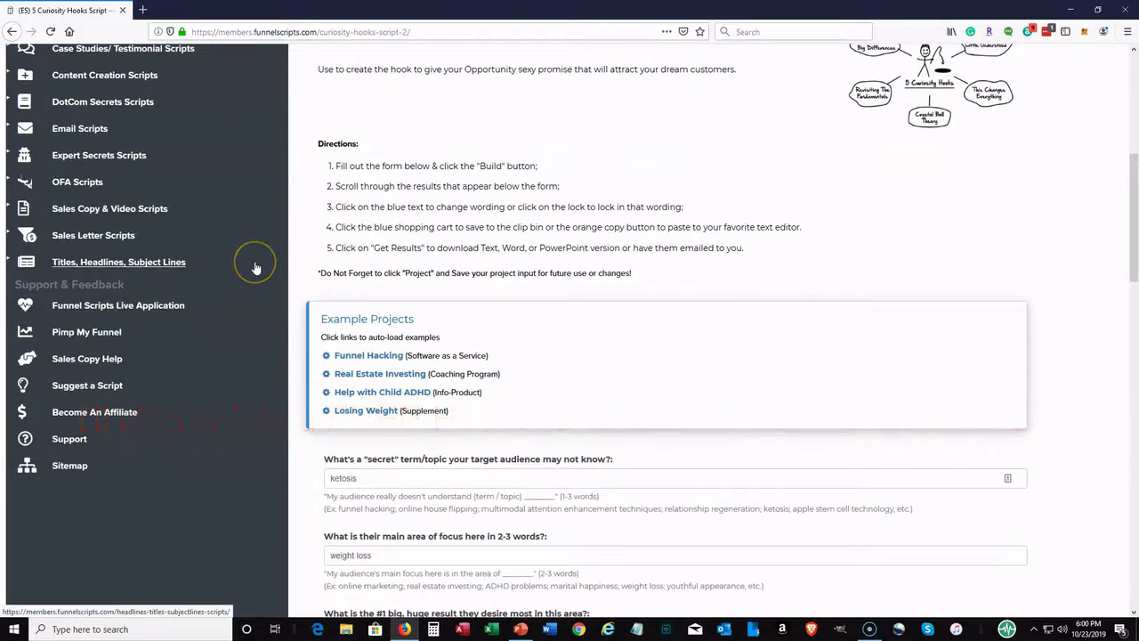
scroll(254, 266, up, 10)
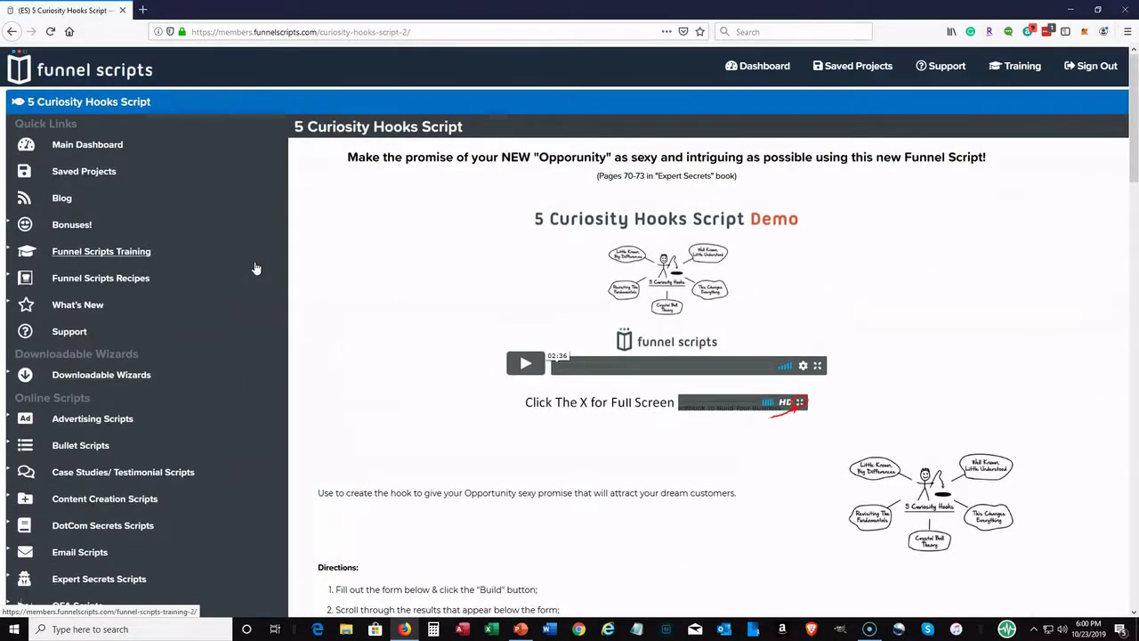